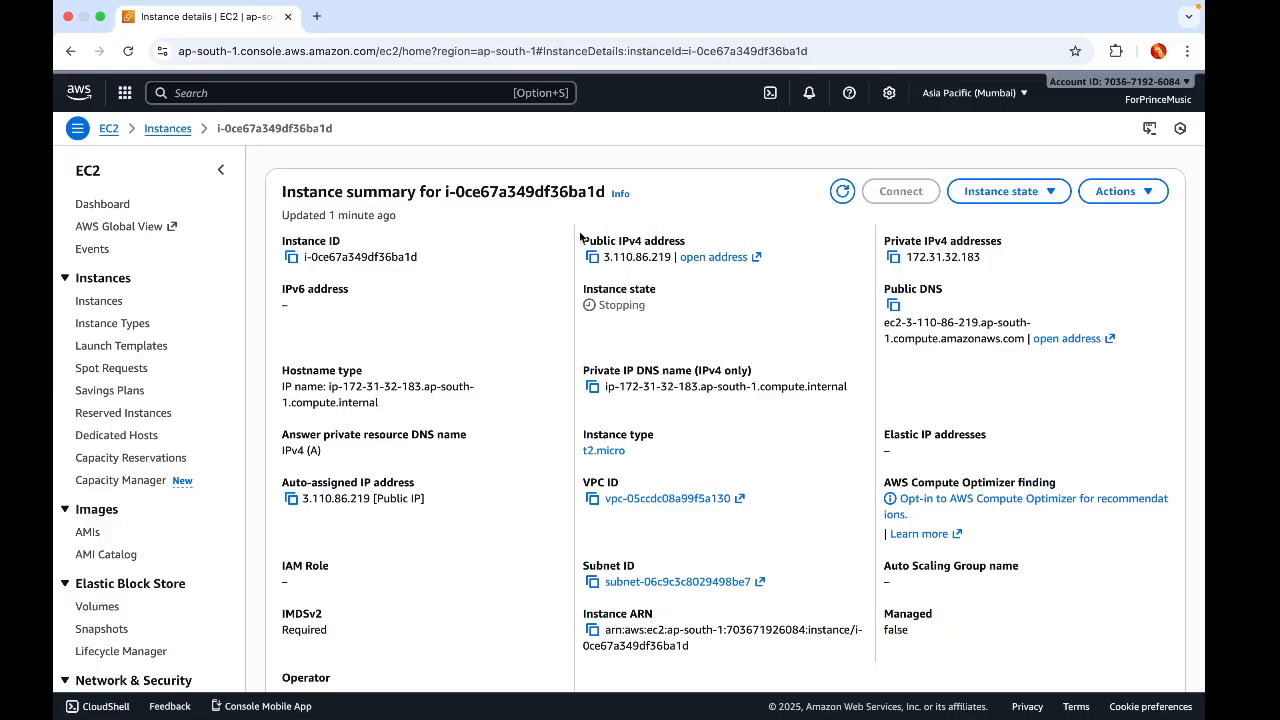
# Reload the instance details page and check the Public IPv4 address field of the stopped instance
pyautogui.click(127, 50)
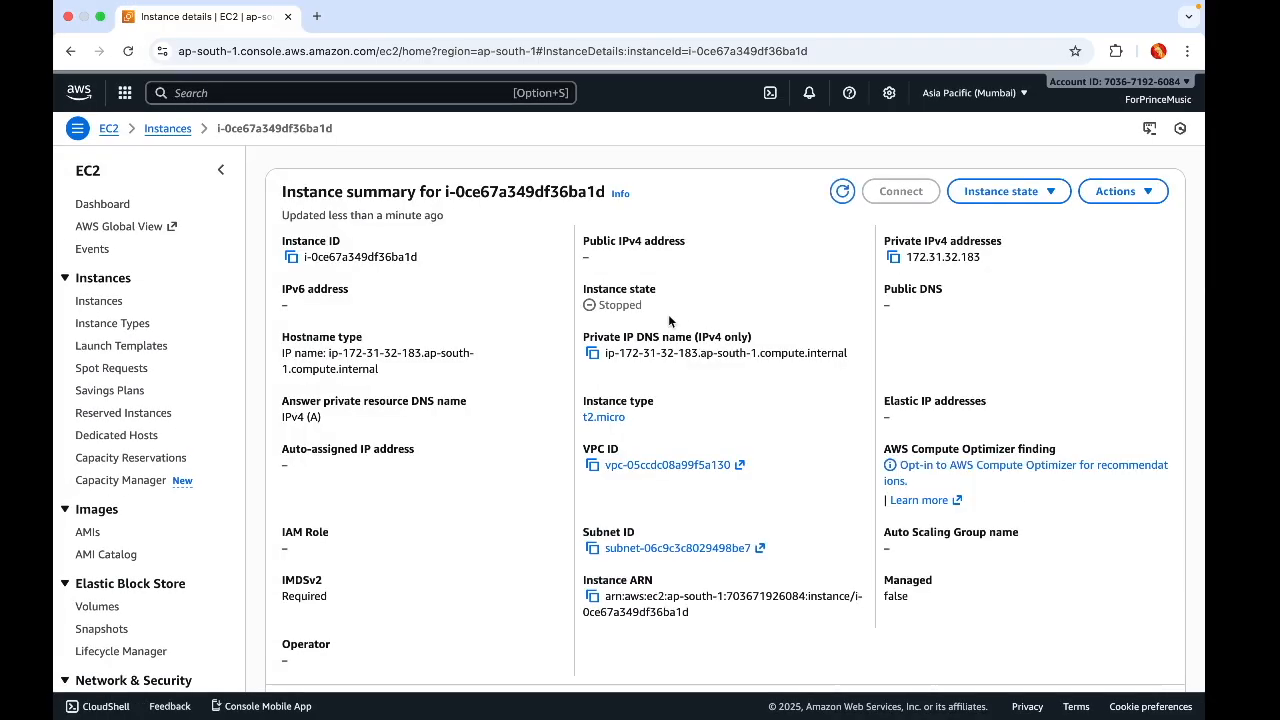
pyautogui.moveTo(578, 242); pyautogui.dragTo(686, 249)
pyautogui.moveTo(603, 256); pyautogui.dragTo(683, 241)
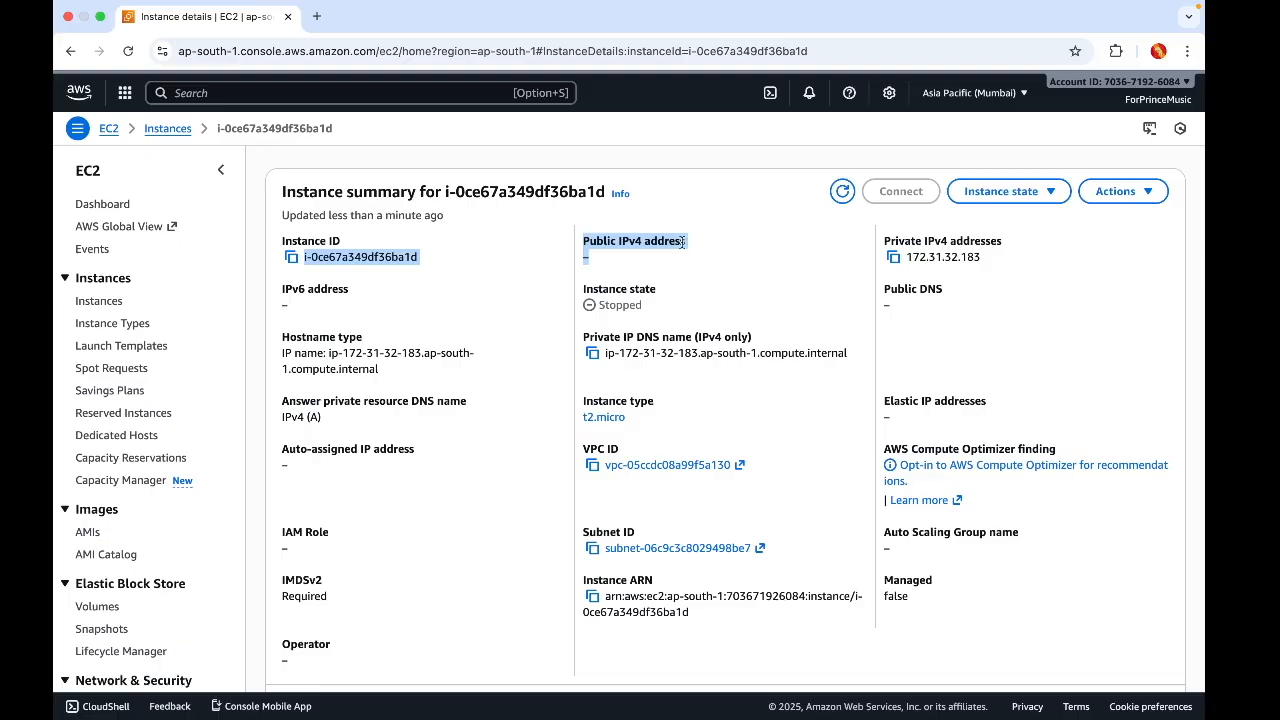
# Start the stopped EC2 instance and refresh its summary
pyautogui.click(1005, 191)
pyautogui.click(1018, 246)
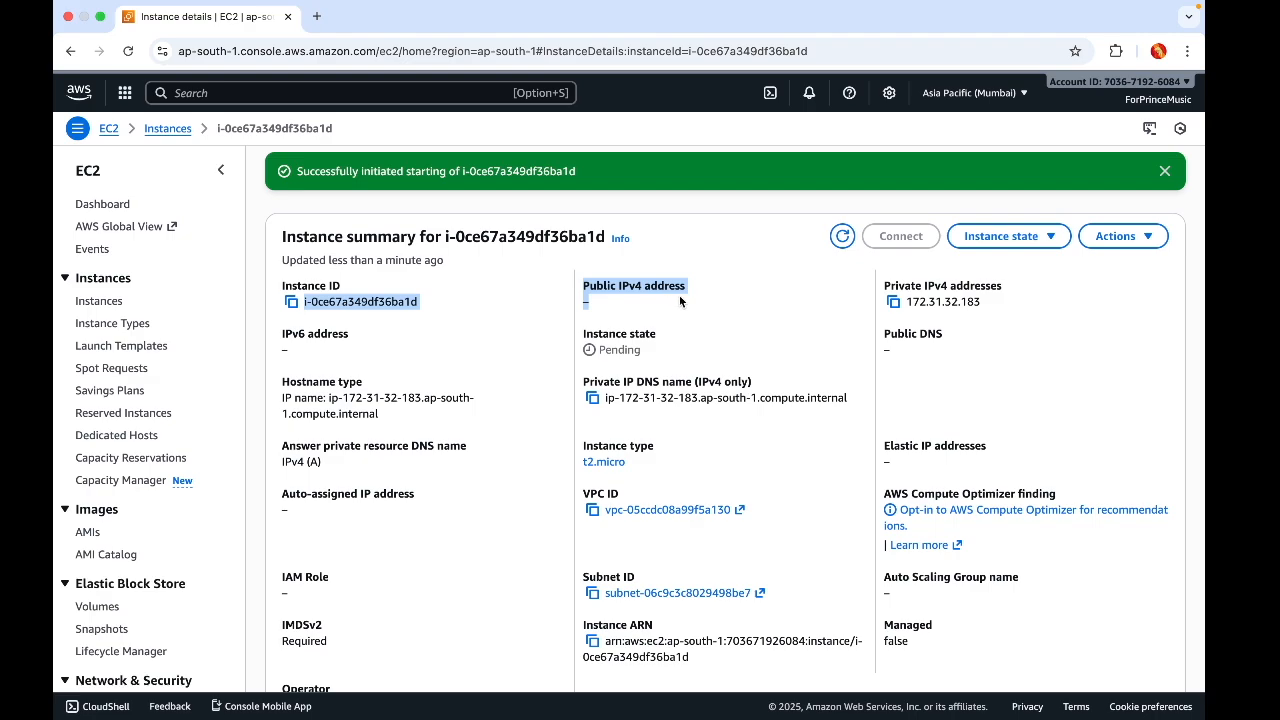
pyautogui.click(831, 244)
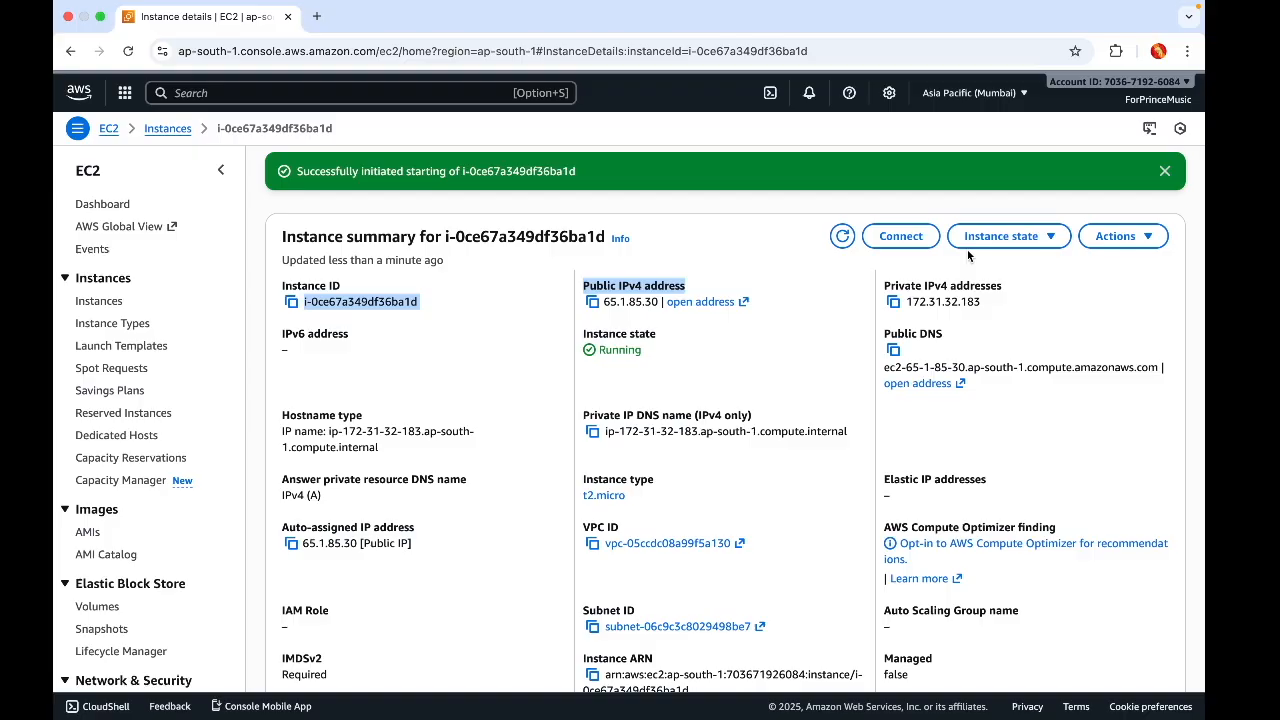
# Reboot the running instance and refresh its details to check the public IPv4 address
pyautogui.click(1026, 236)
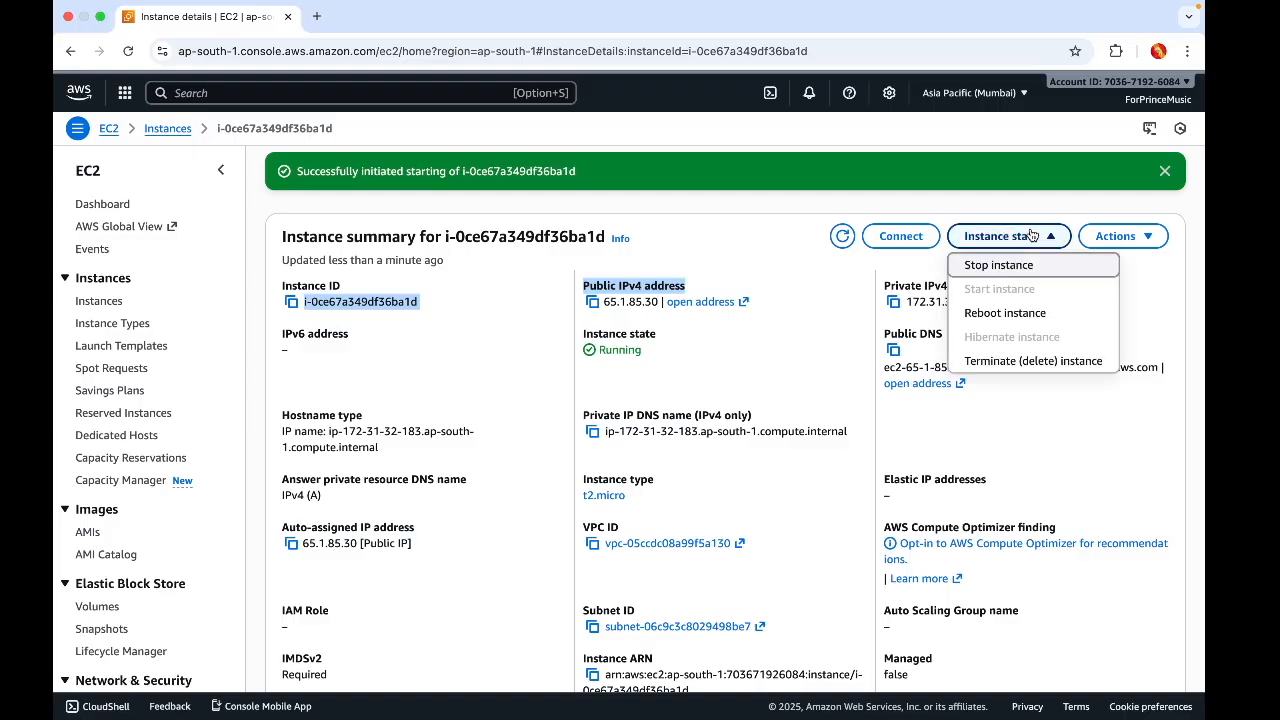
pyautogui.click(1005, 313)
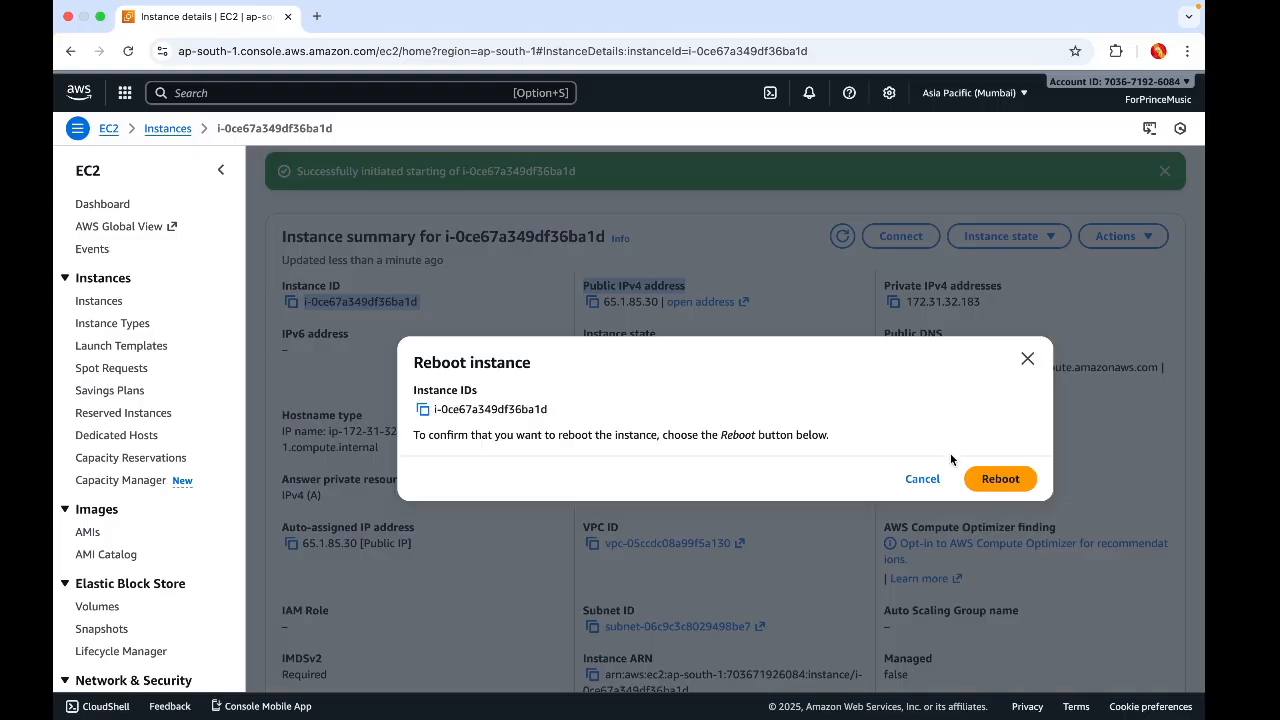
pyautogui.click(1001, 480)
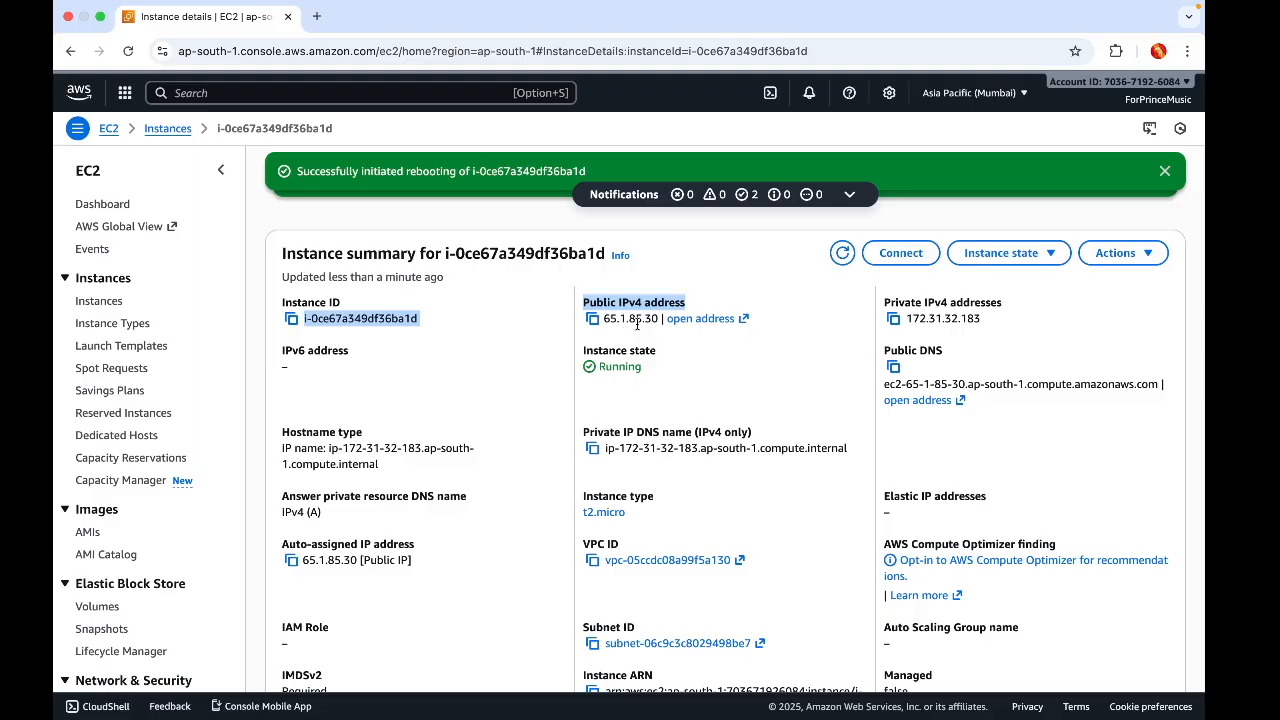
pyautogui.click(843, 252)
pyautogui.click(843, 252)
pyautogui.click(129, 52)
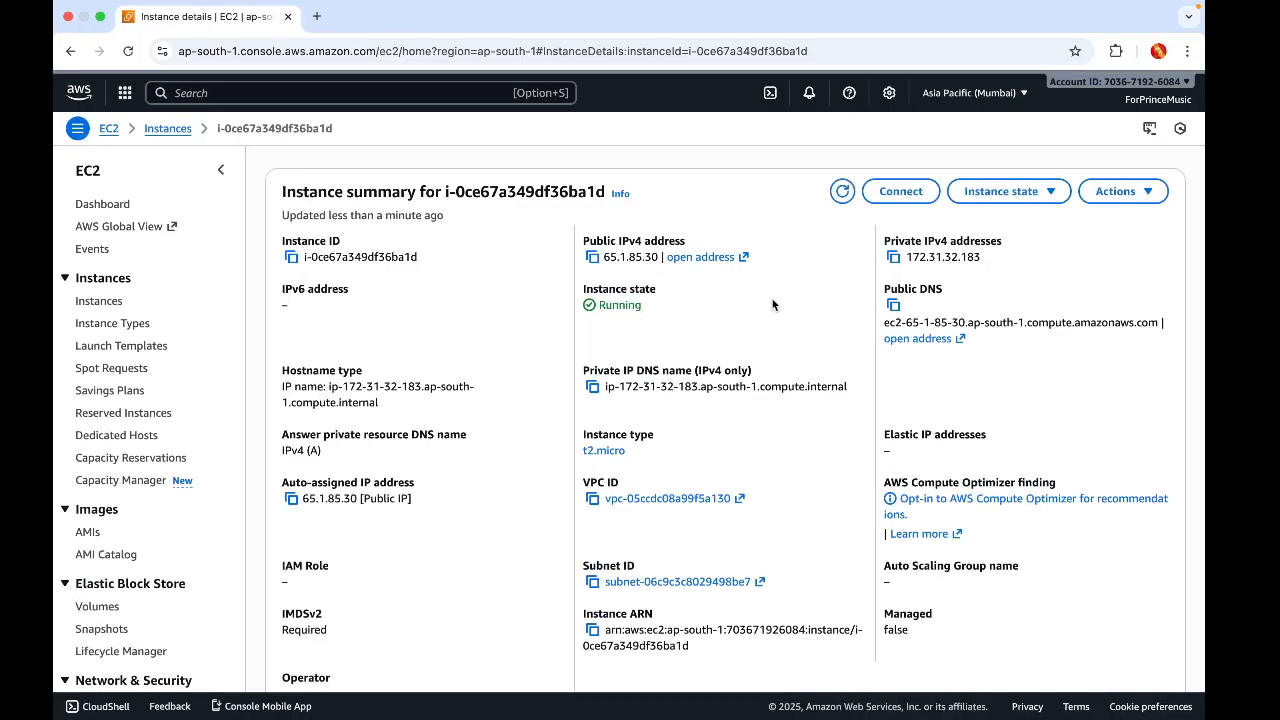
# Stop the running instance without skipping the OS shutdown
pyautogui.click(1030, 193)
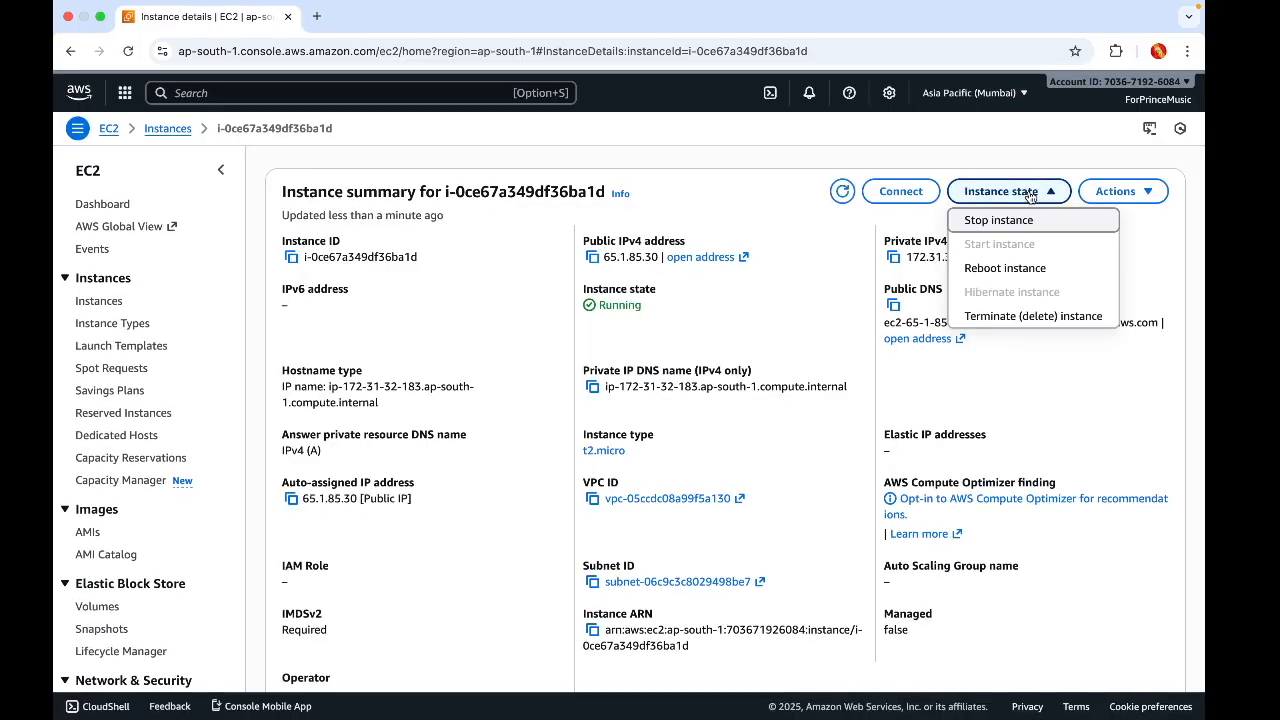
pyautogui.click(1002, 221)
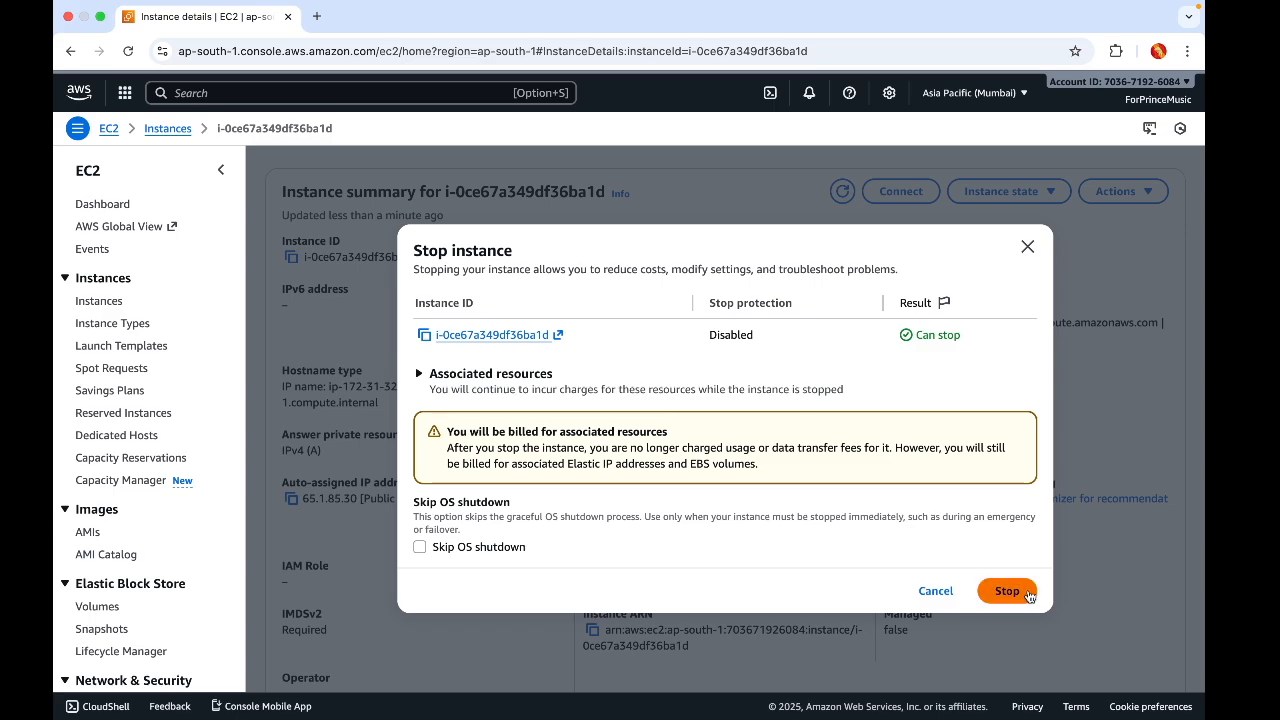
pyautogui.click(1018, 591)
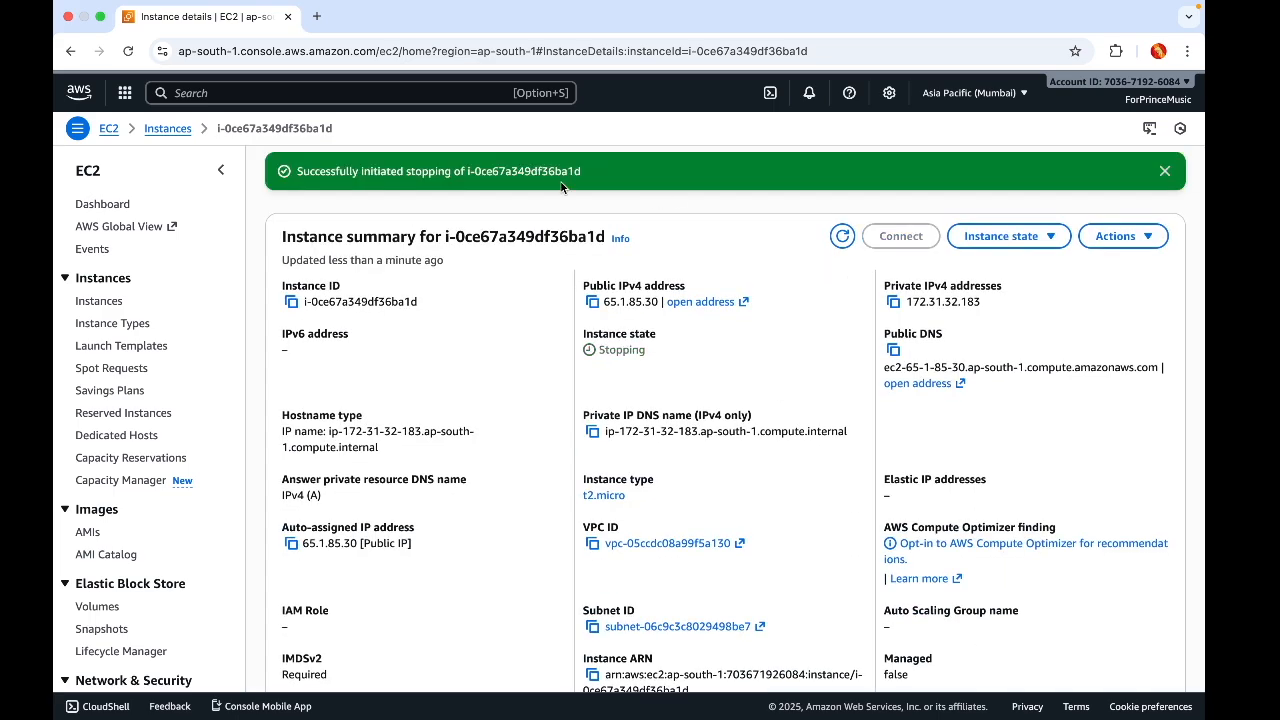
# Refresh the instance details repeatedly to check the instance state and public IPv4 address during the stop
pyautogui.click(129, 51)
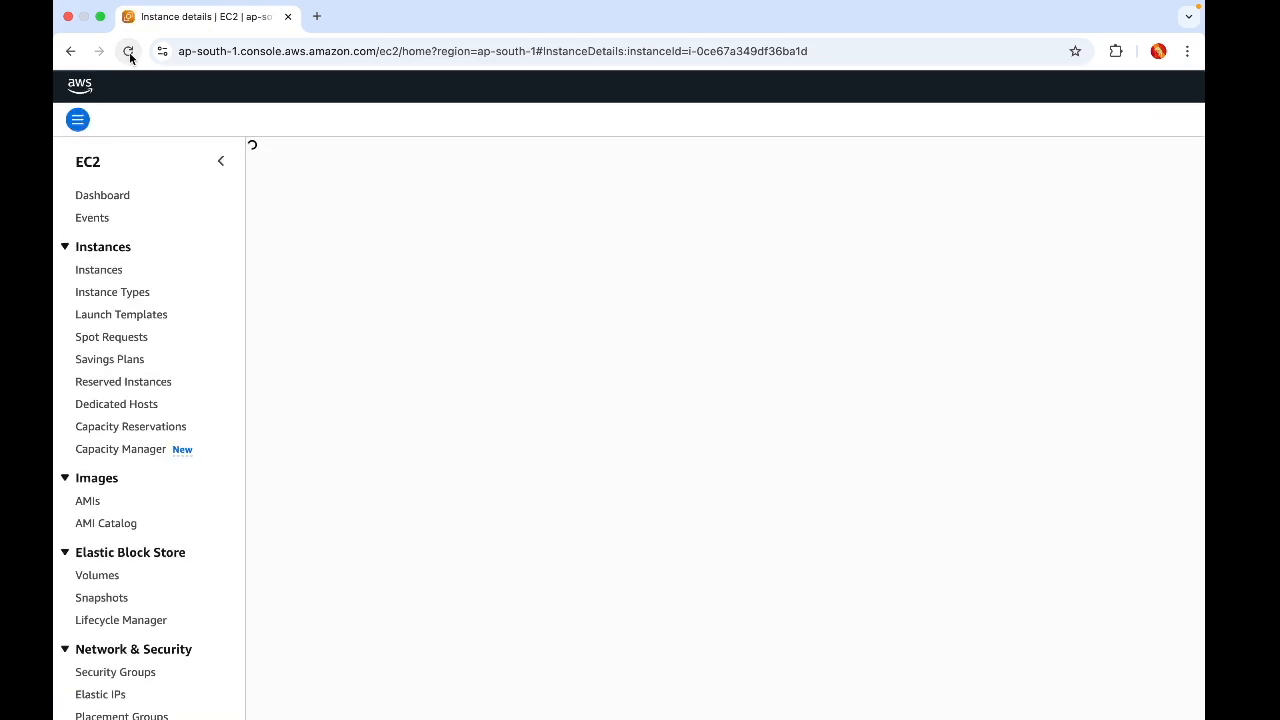
pyautogui.click(129, 52)
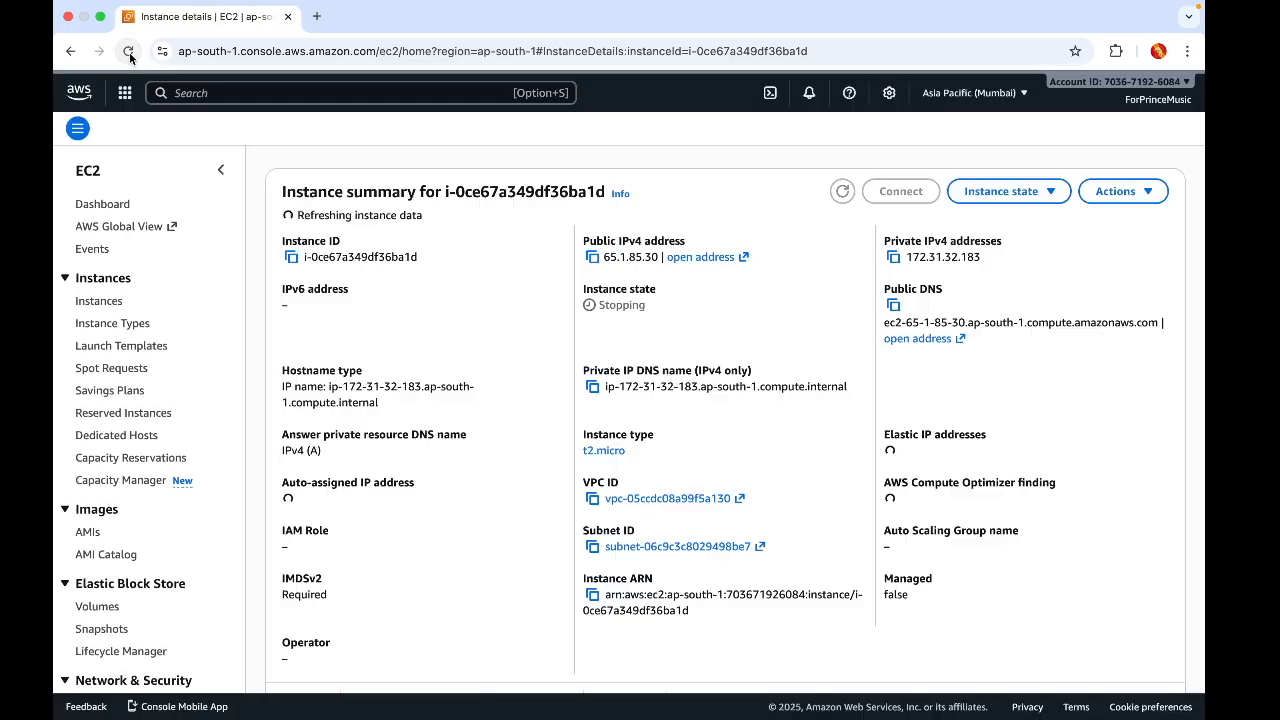
pyautogui.click(129, 52)
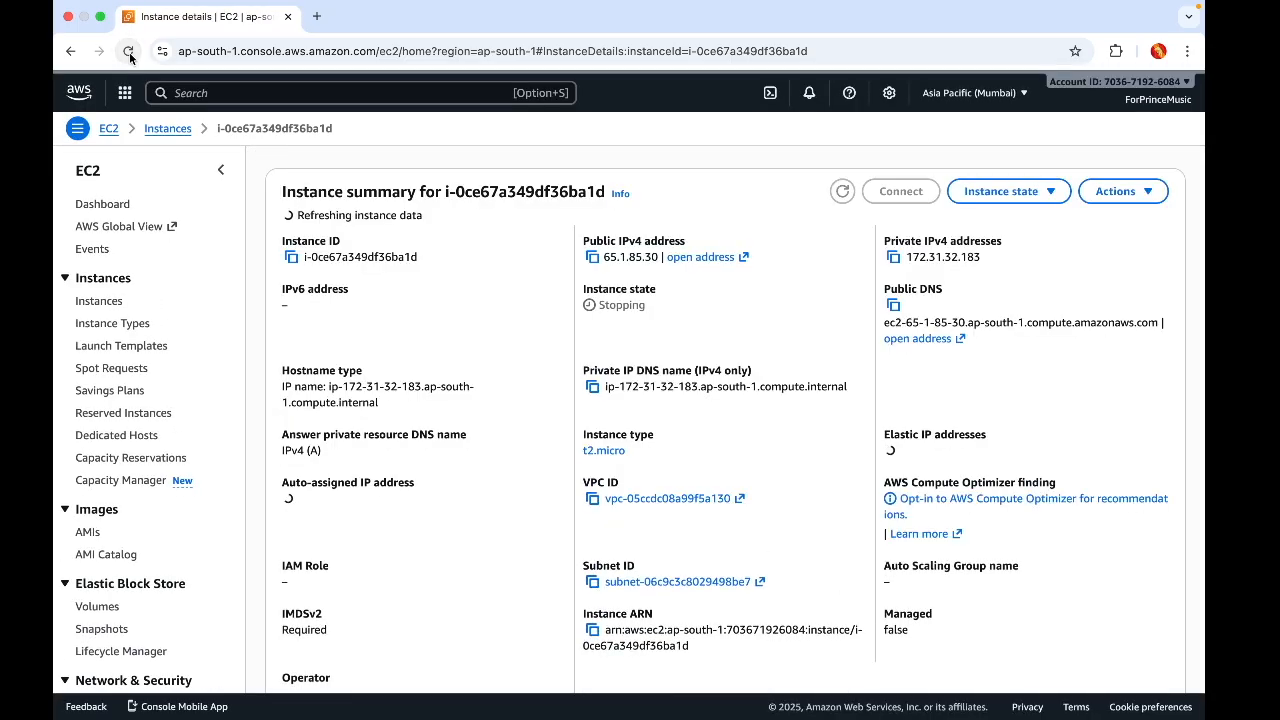
pyautogui.click(129, 52)
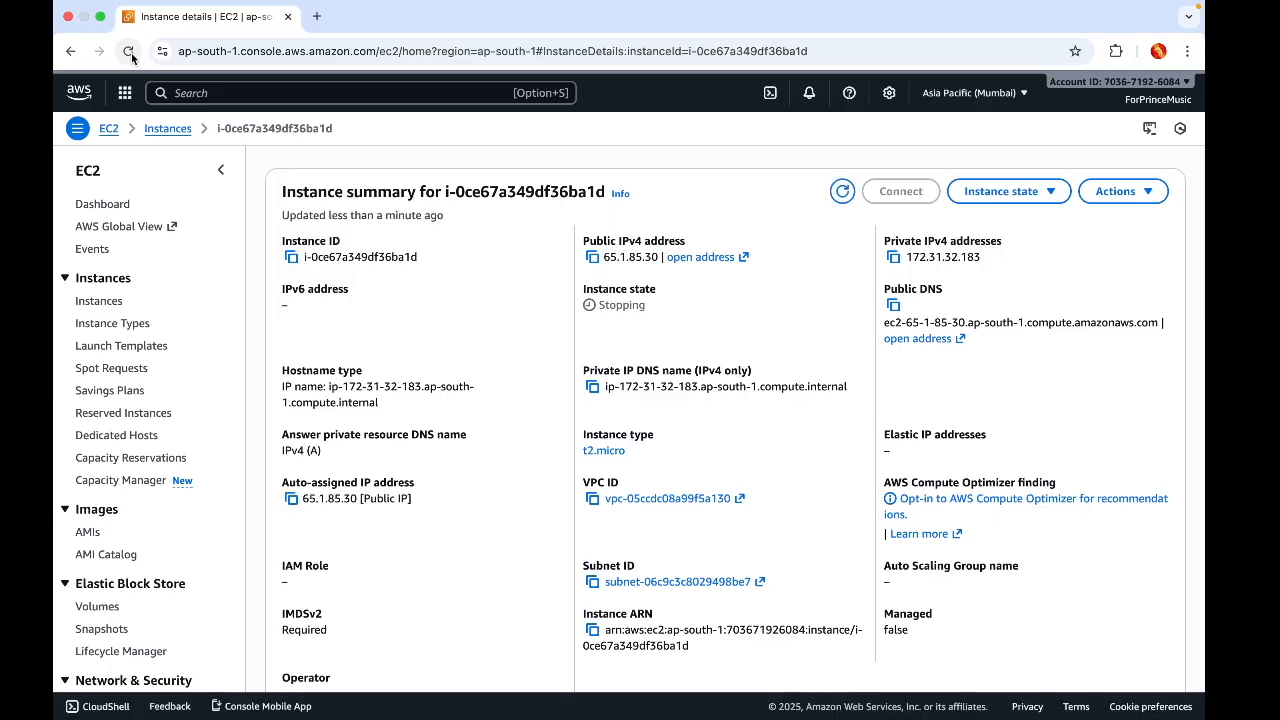
pyautogui.click(129, 52)
pyautogui.click(843, 193)
pyautogui.click(845, 198)
pyautogui.click(843, 192)
pyautogui.click(128, 51)
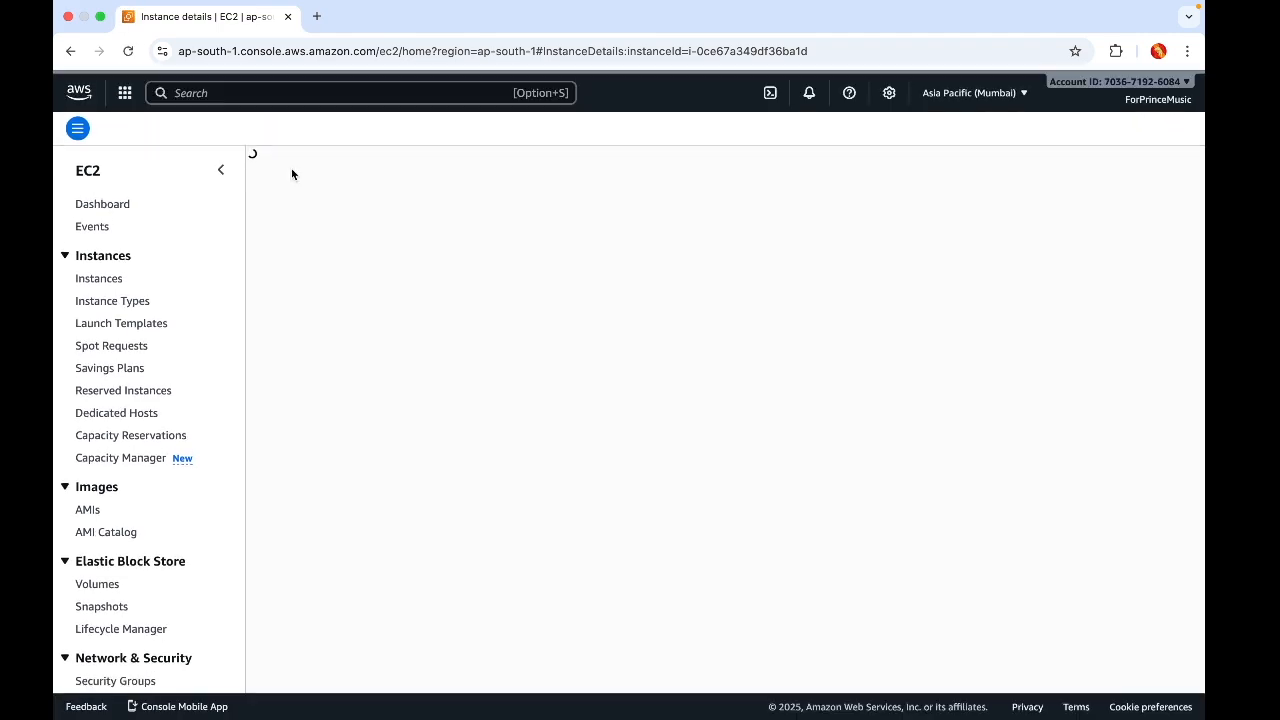
pyautogui.click(127, 51)
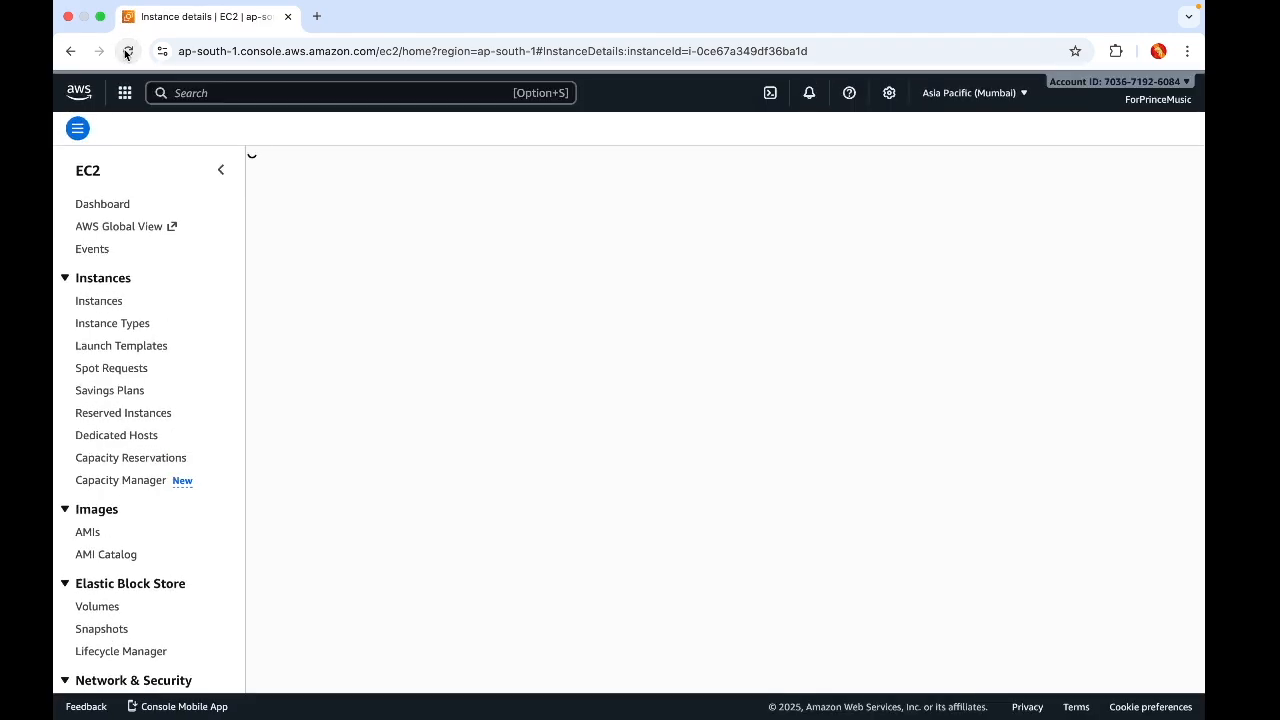
pyautogui.click(127, 51)
pyautogui.click(127, 51)
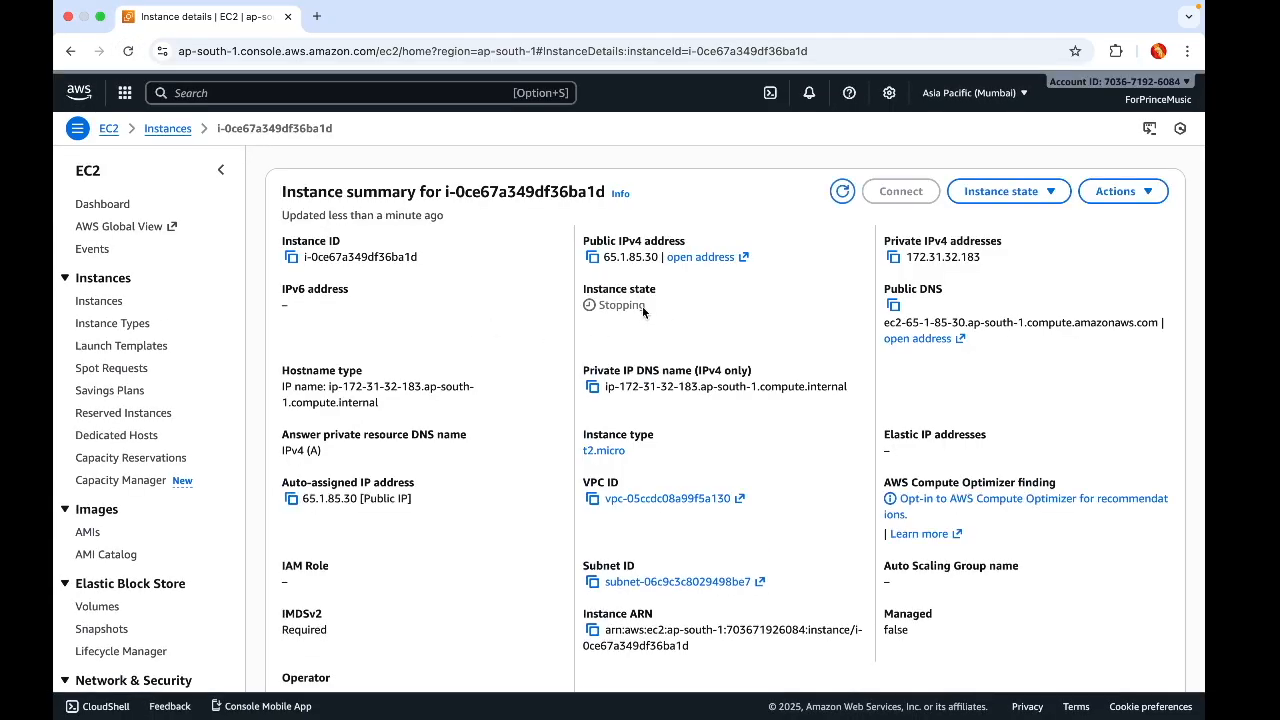
# Examine the Instance type and Elastic IP addresses fields in the instance summary
pyautogui.scroll(-1, 642, 306)
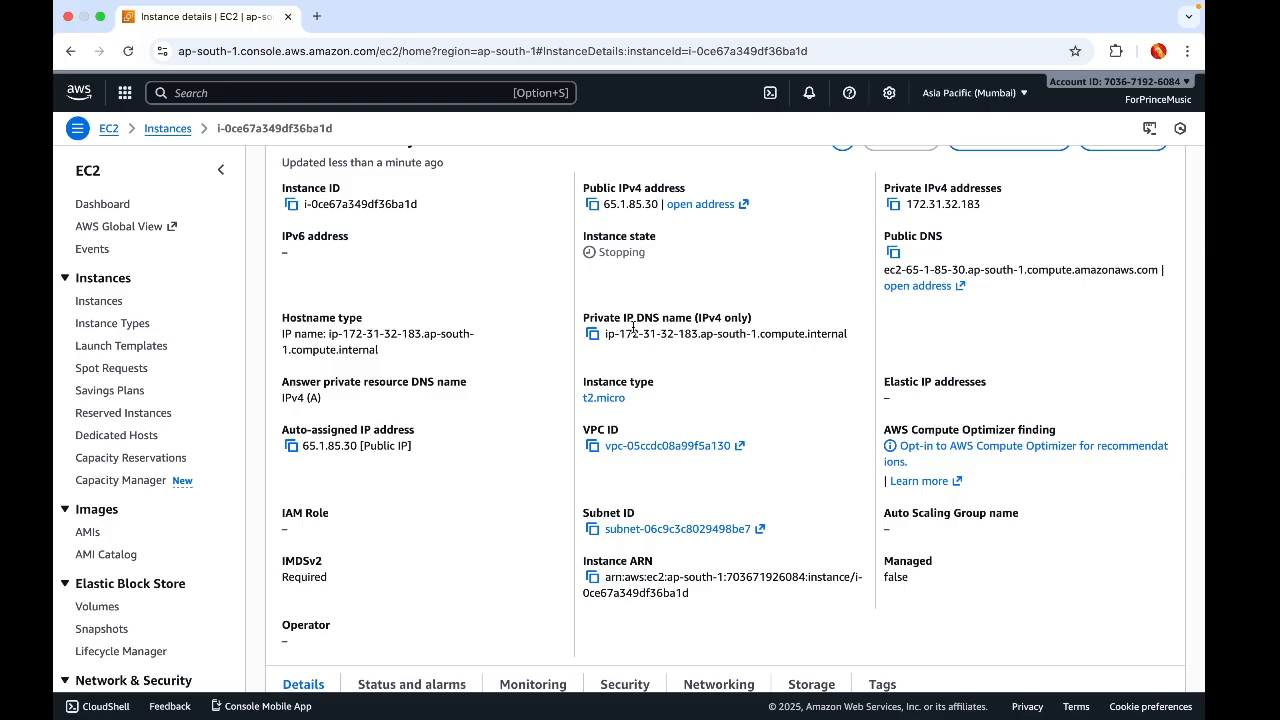
pyautogui.moveTo(645, 404); pyautogui.dragTo(567, 385)
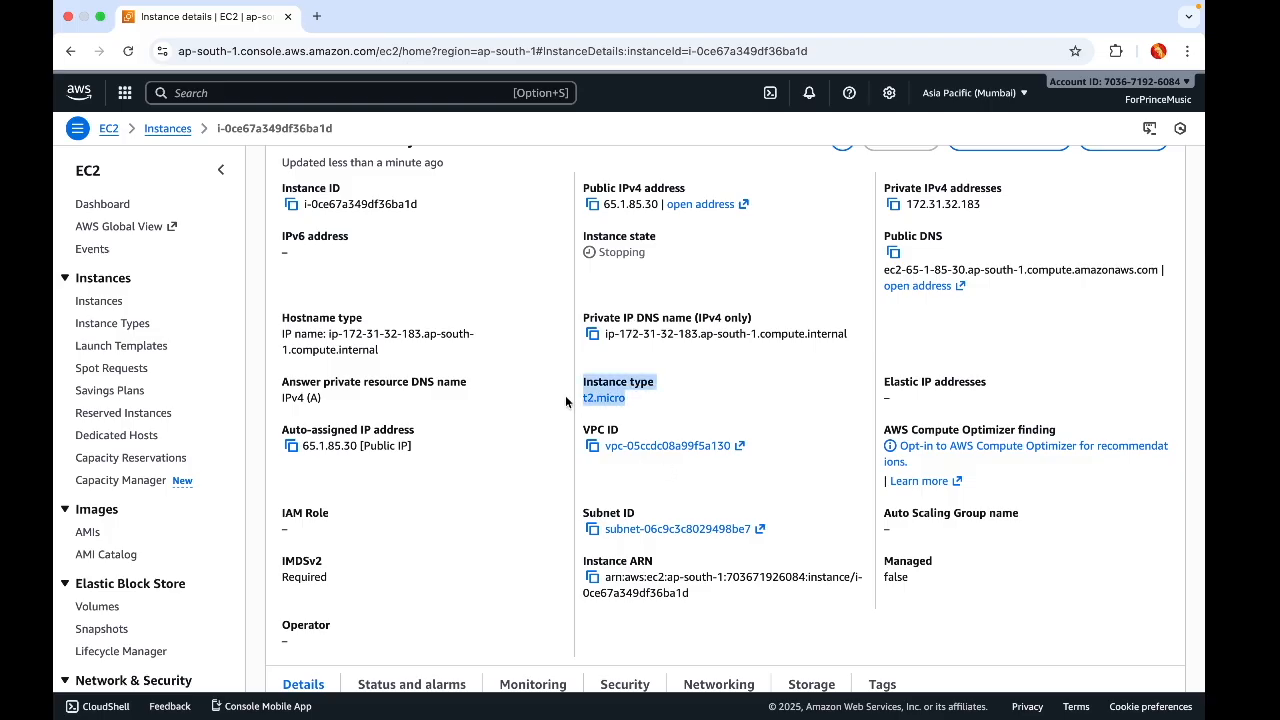
pyautogui.click(699, 405)
pyautogui.scroll(1, 699, 405)
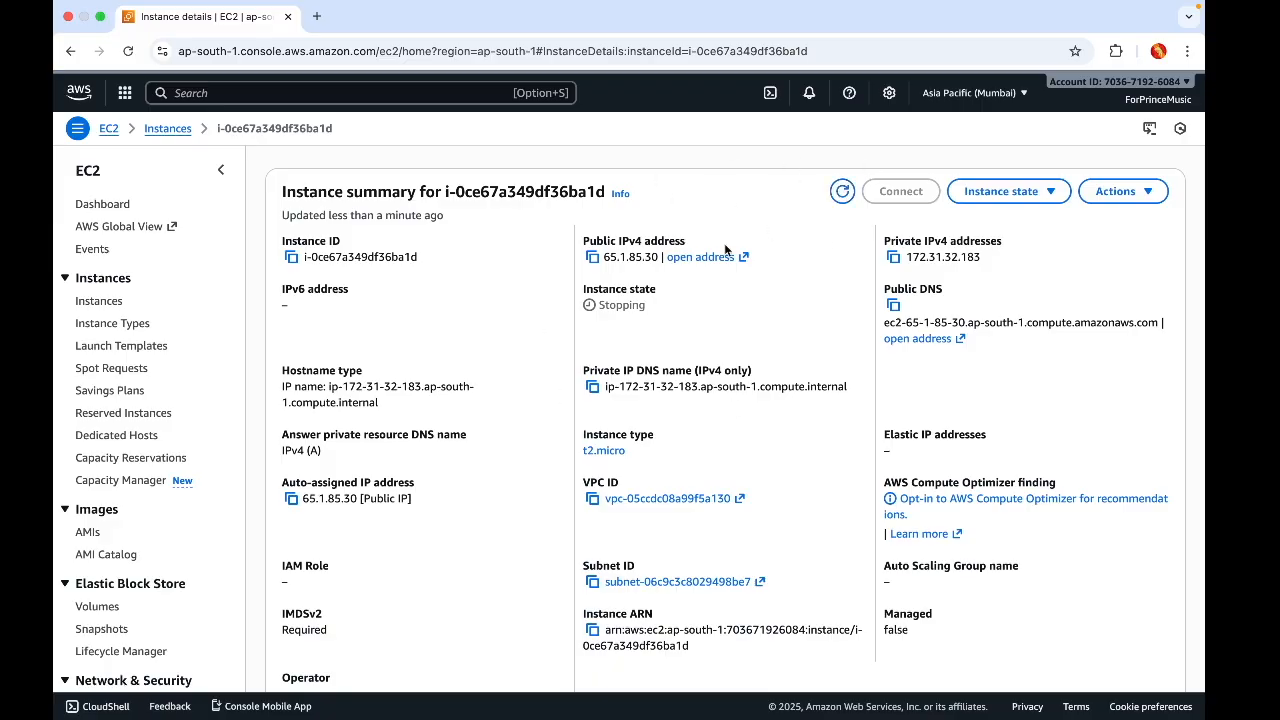
pyautogui.scroll(-1, 705, 451)
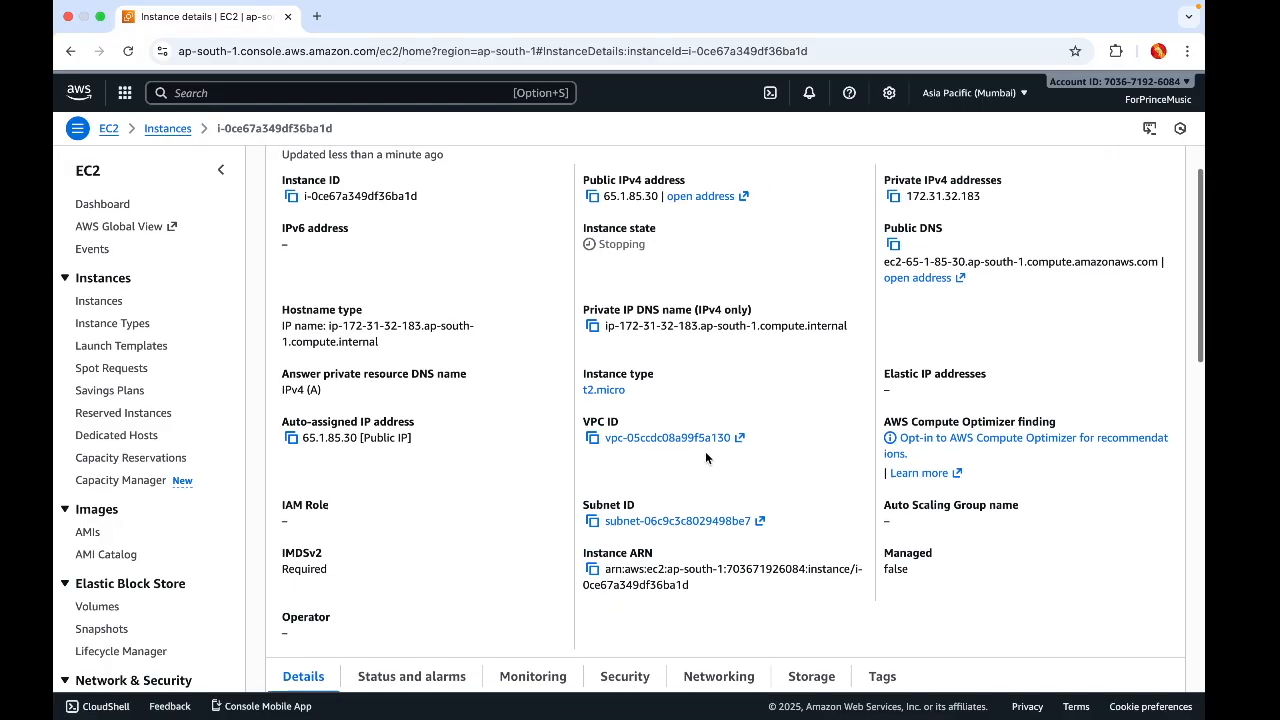
pyautogui.moveTo(868, 373)
pyautogui.mouseDown()
pyautogui.moveTo(974, 376)
pyautogui.moveTo(883, 372)
pyautogui.mouseUp()
pyautogui.click(932, 394)
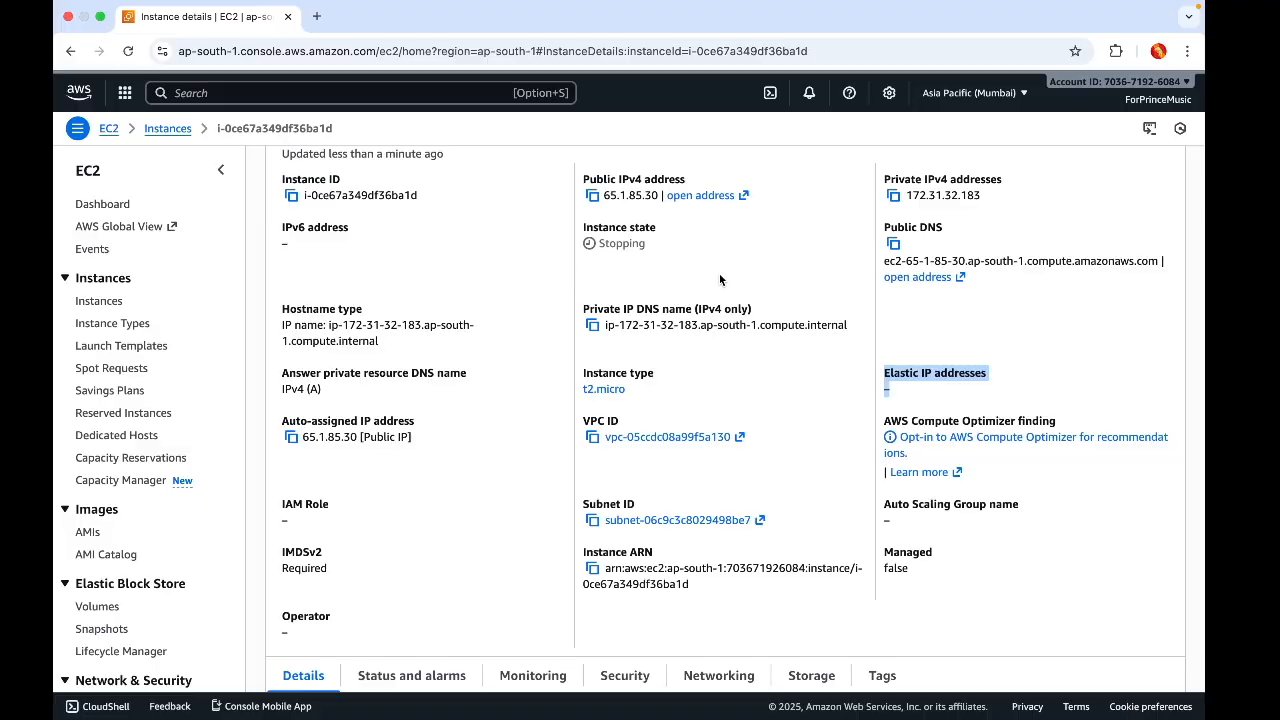
# Refresh the instance summary and compare its state, public IPv4 address and Elastic IP addresses fields
pyautogui.scroll(2, 719, 273)
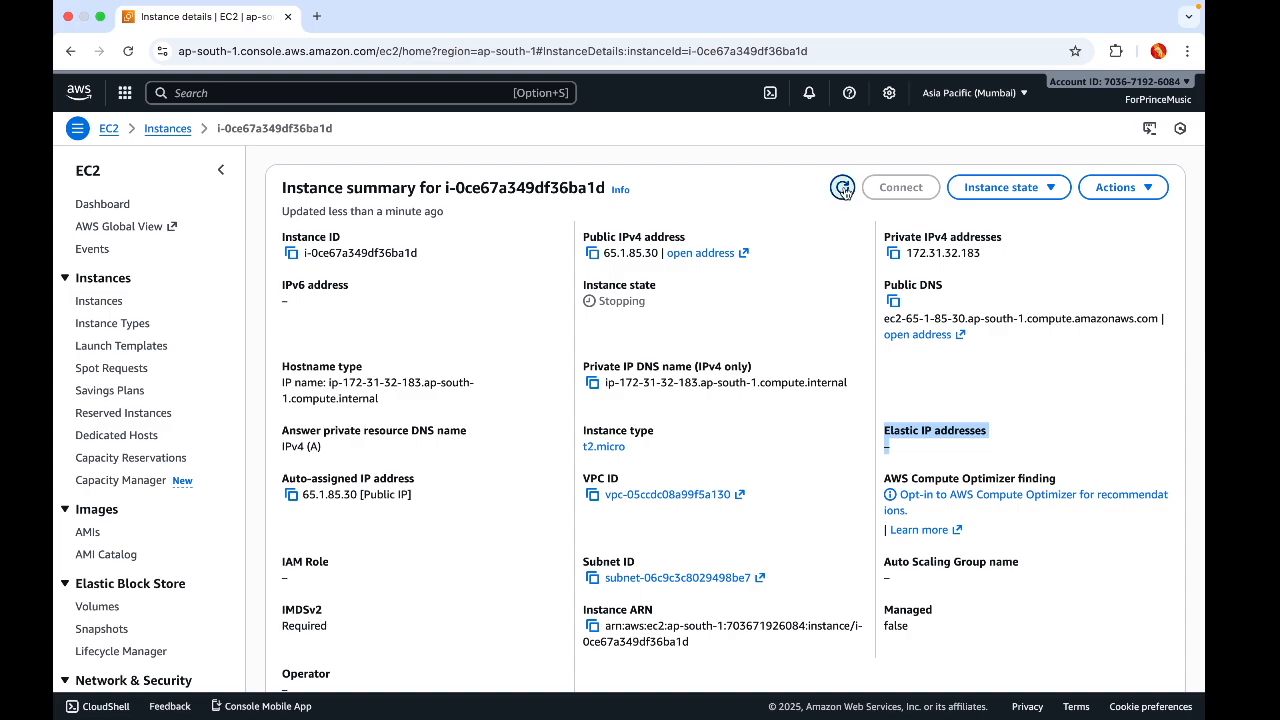
pyautogui.click(843, 188)
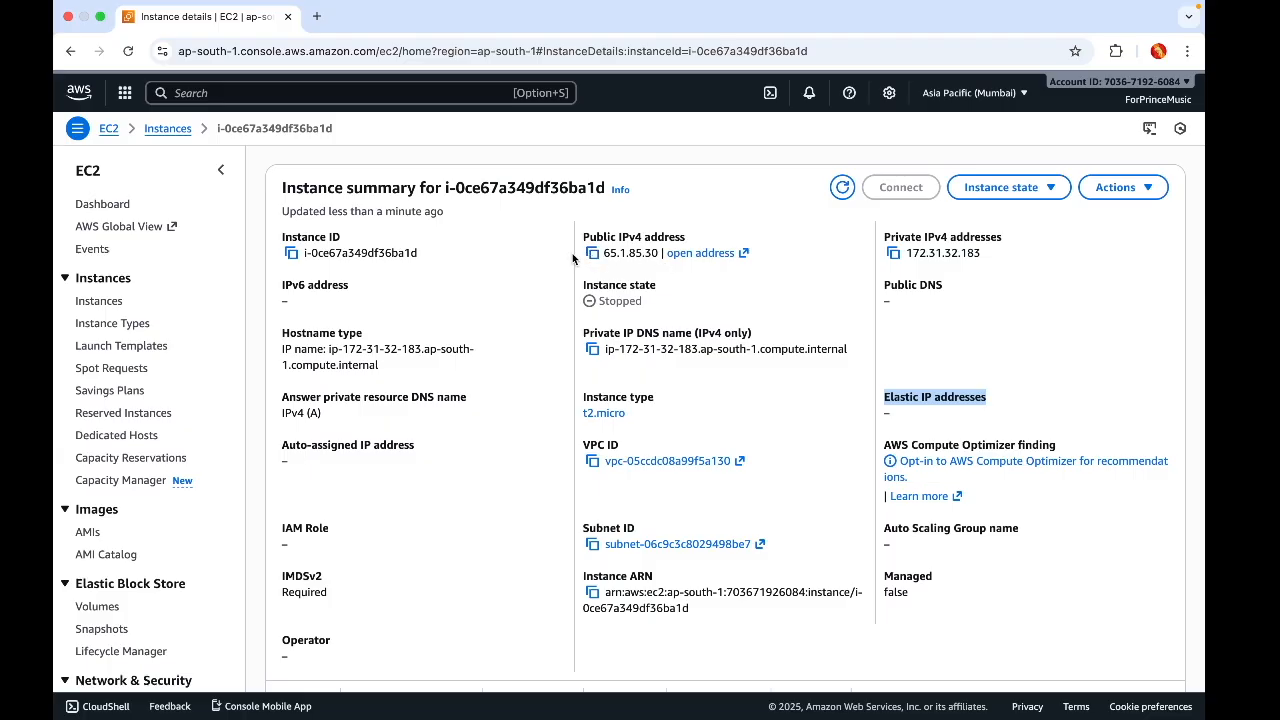
pyautogui.click(893, 413)
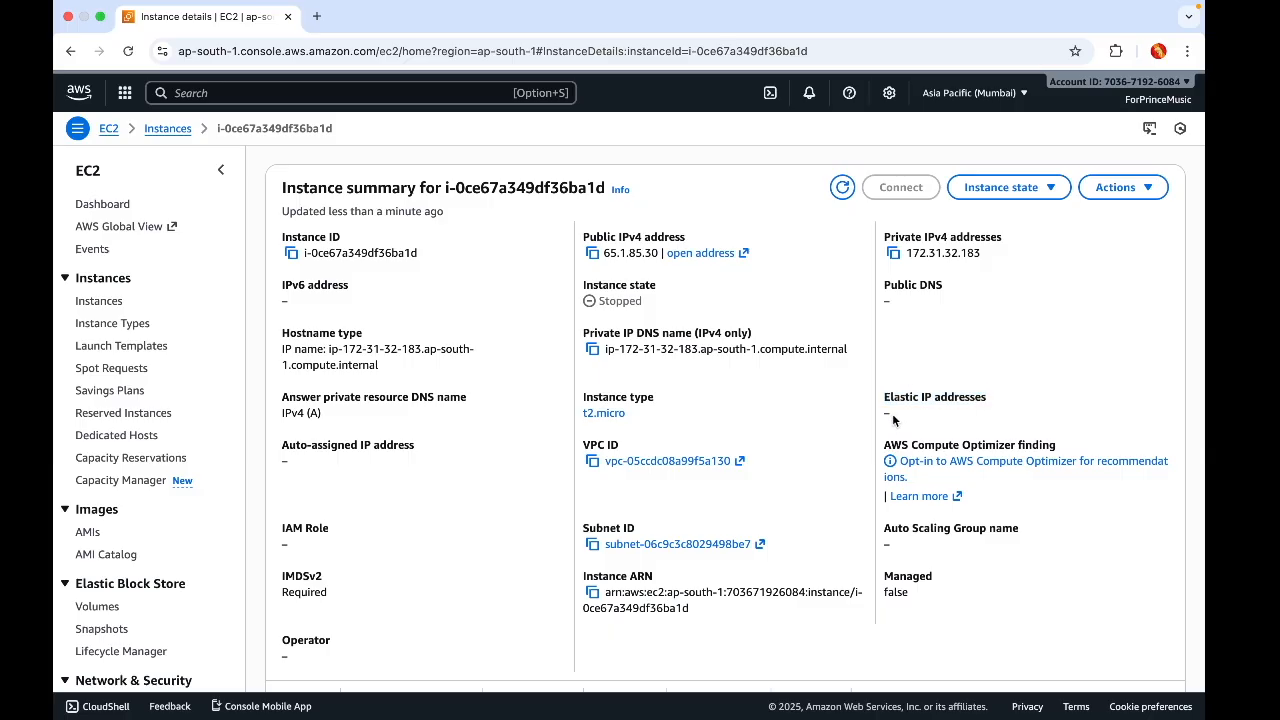
pyautogui.moveTo(883, 401); pyautogui.dragTo(991, 418)
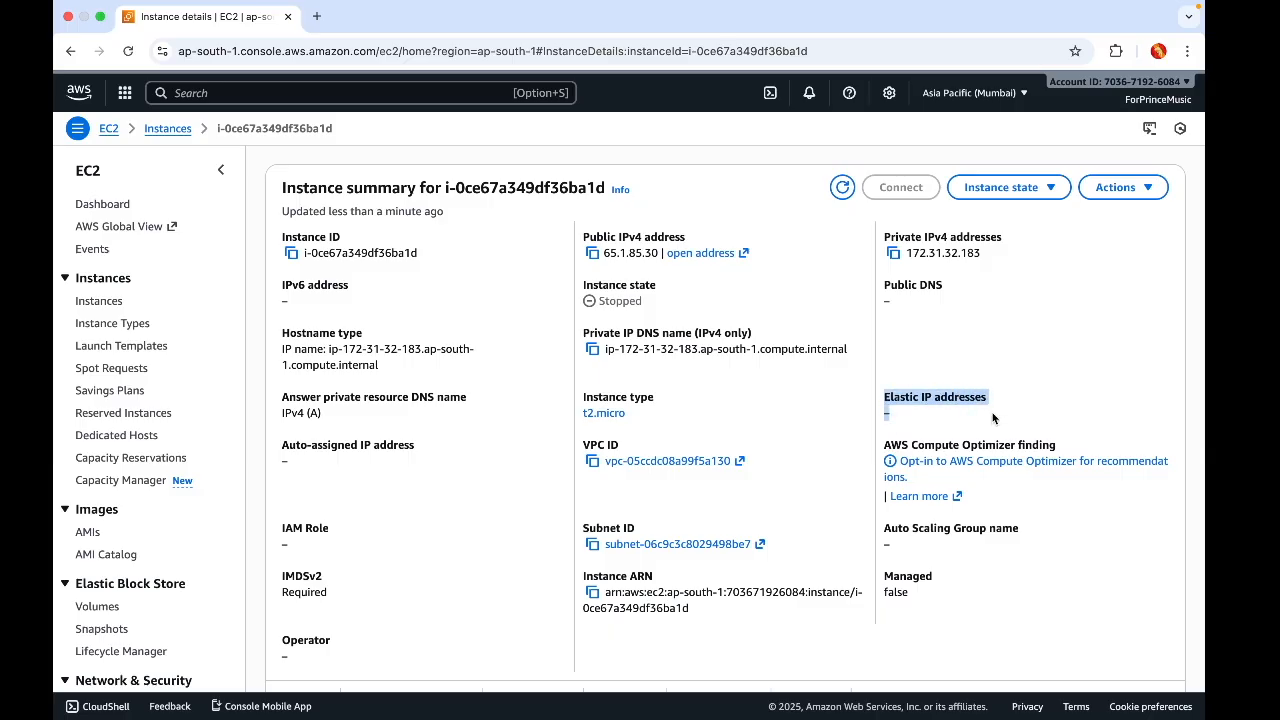
pyautogui.click(842, 187)
# Start the stopped instance again and reload its details page
pyautogui.click(1005, 187)
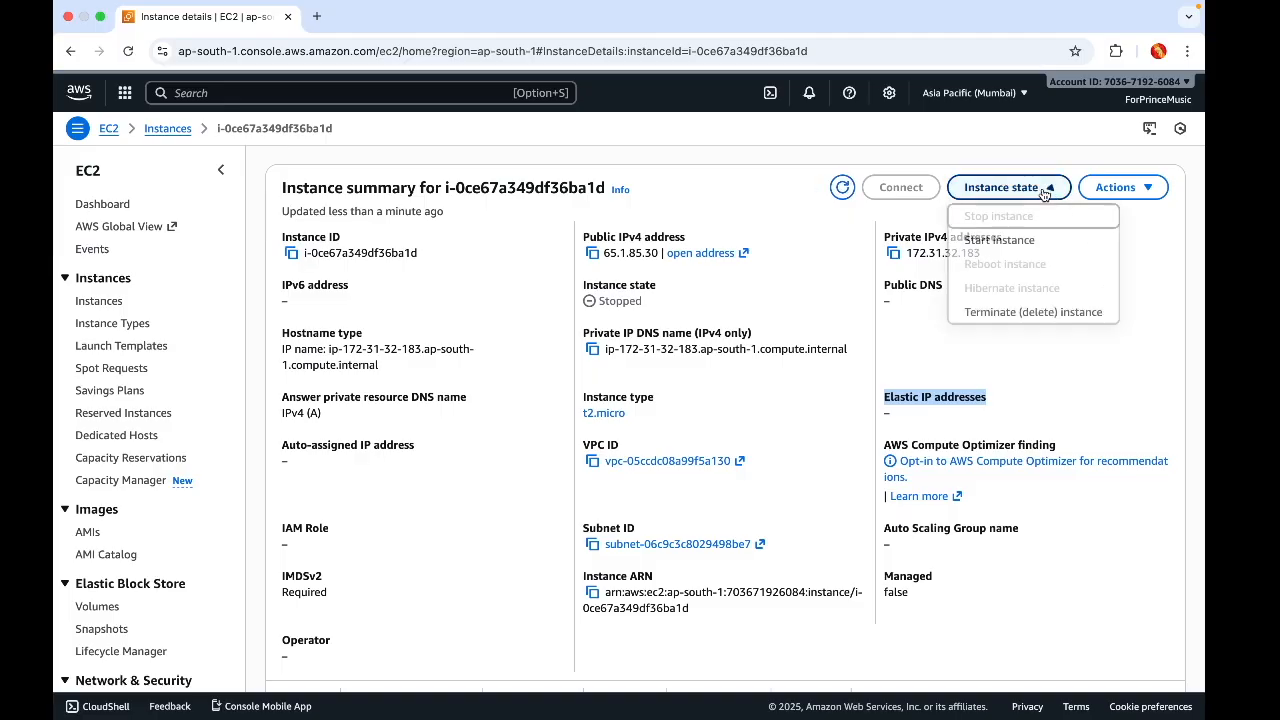
pyautogui.click(1000, 240)
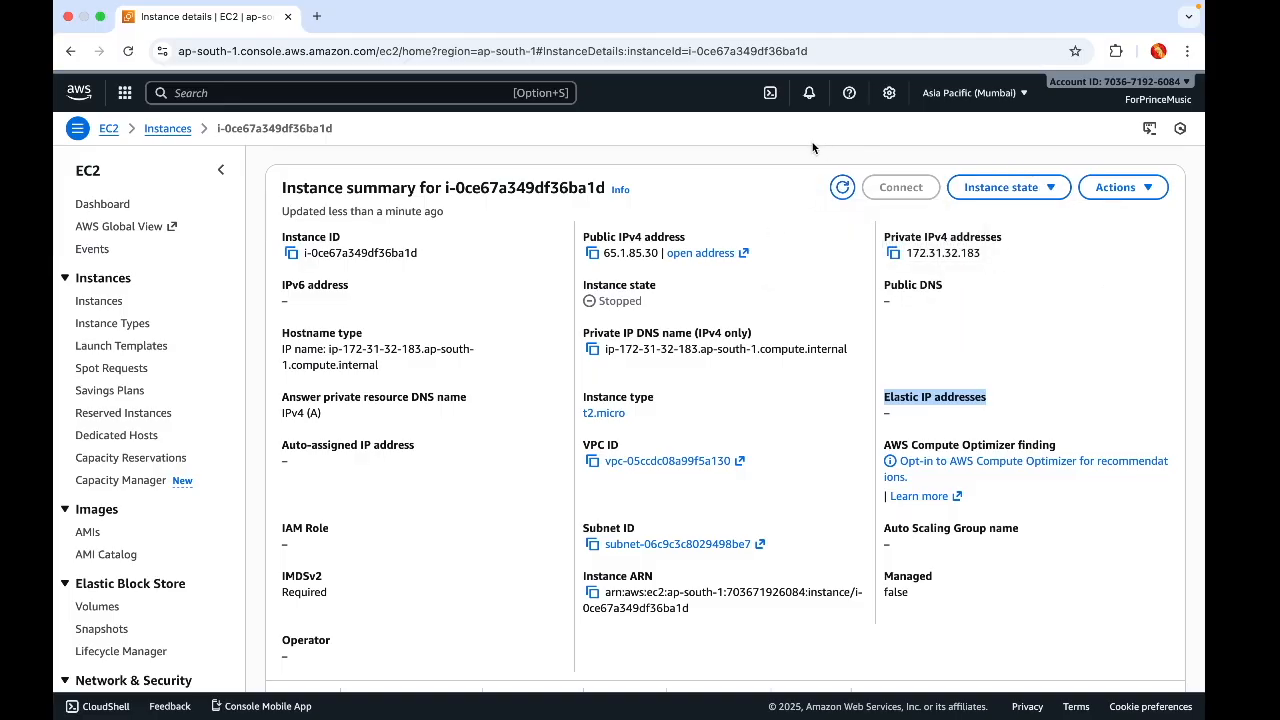
pyautogui.click(842, 189)
pyautogui.click(130, 51)
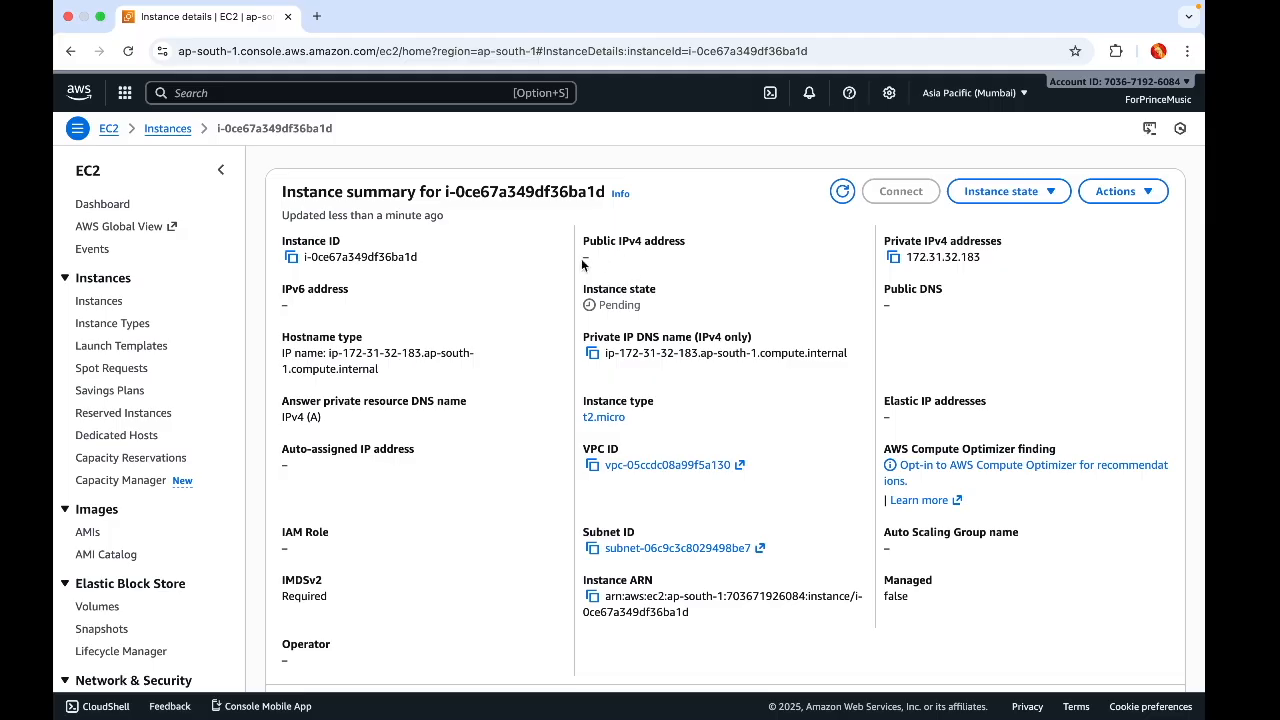
# Check the Public IPv4 address field and keep refreshing the instance details during startup
pyautogui.moveTo(582, 257); pyautogui.dragTo(614, 269)
pyautogui.click(841, 194)
pyautogui.click(841, 194)
pyautogui.click(128, 51)
pyautogui.click(125, 49)
pyautogui.click(128, 50)
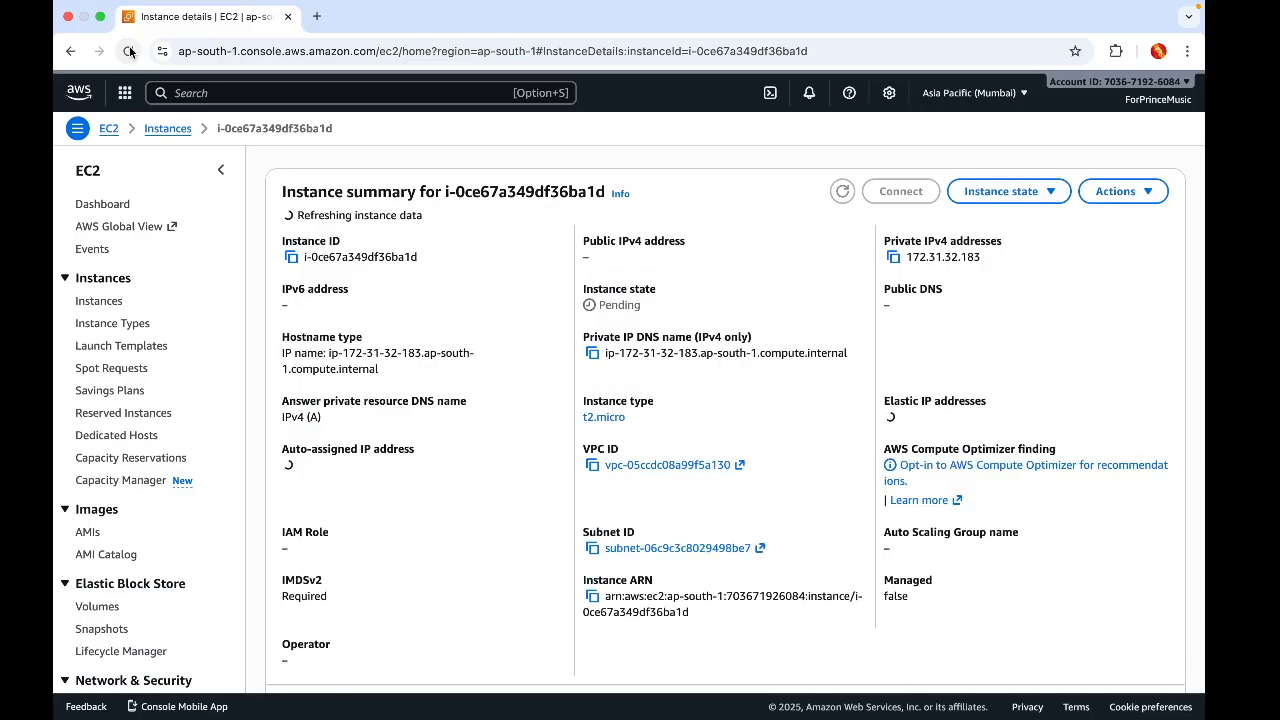
pyautogui.click(845, 192)
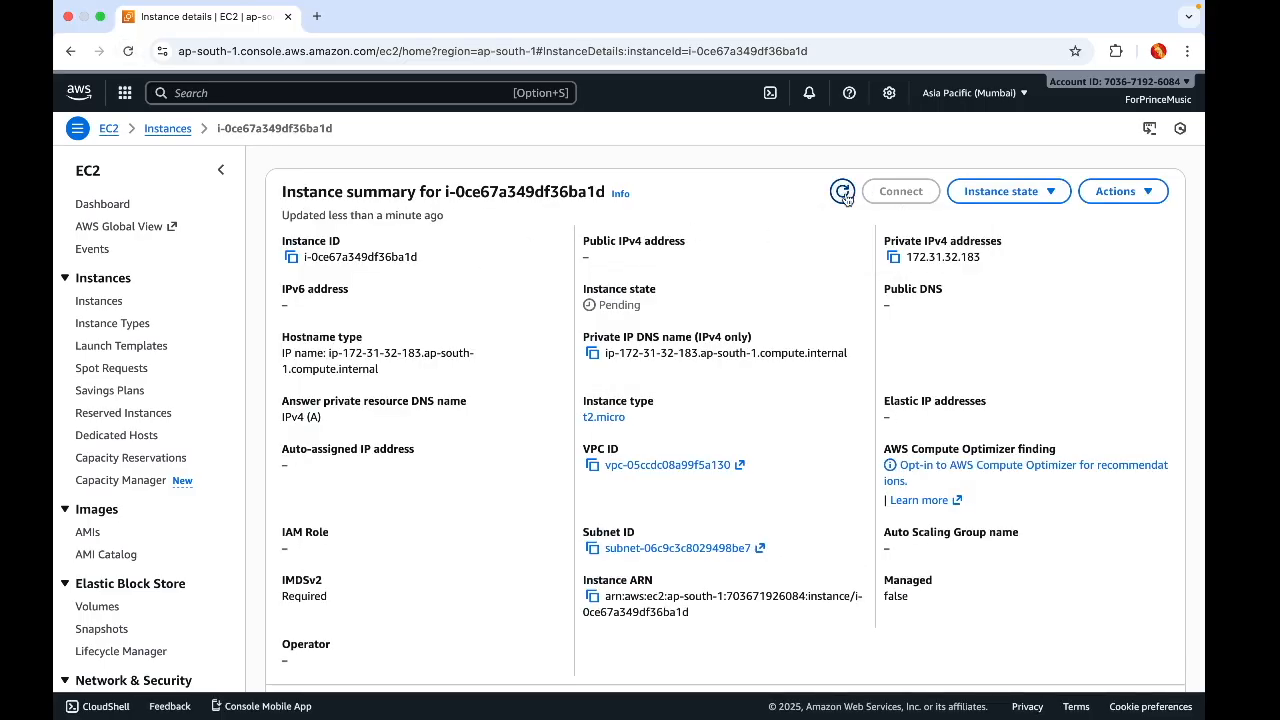
pyautogui.click(844, 193)
pyautogui.click(129, 51)
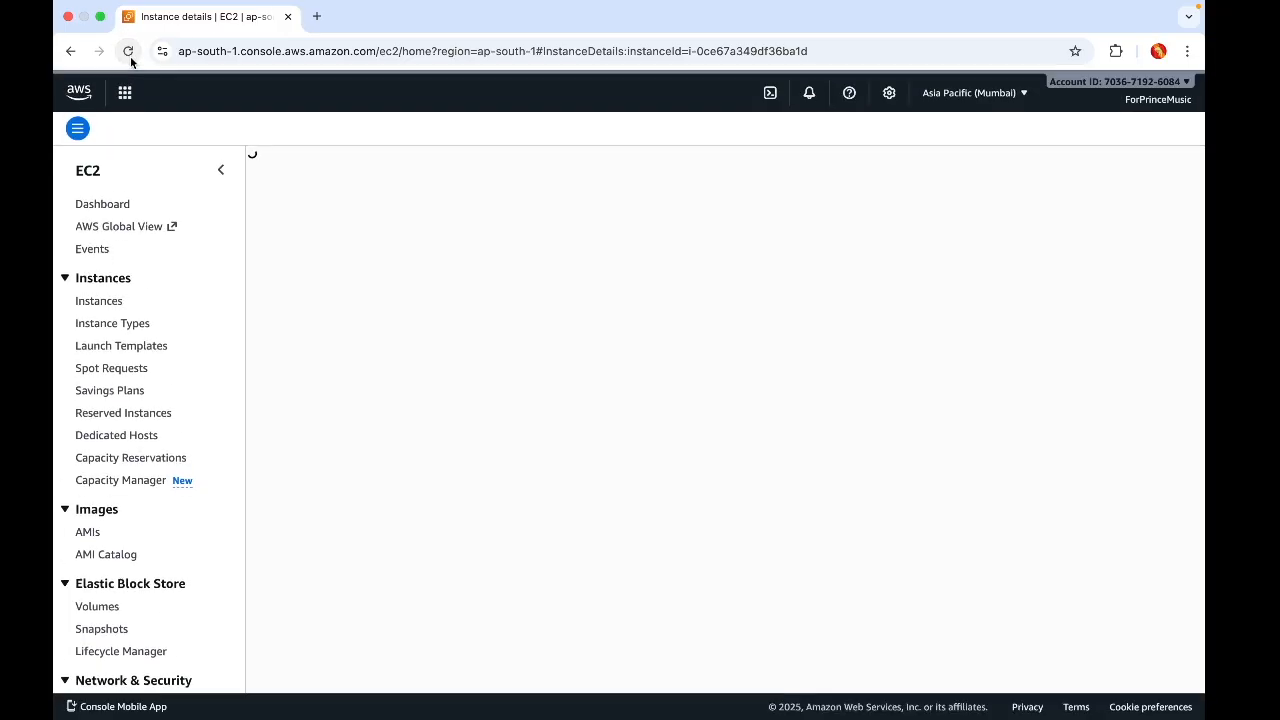
# Examine the newly assigned public IPv4 address and the instance state in the summary
pyautogui.moveTo(562, 227); pyautogui.dragTo(717, 326)
pyautogui.click(716, 326)
pyautogui.moveTo(744, 218); pyautogui.dragTo(757, 332)
pyautogui.click(723, 321)
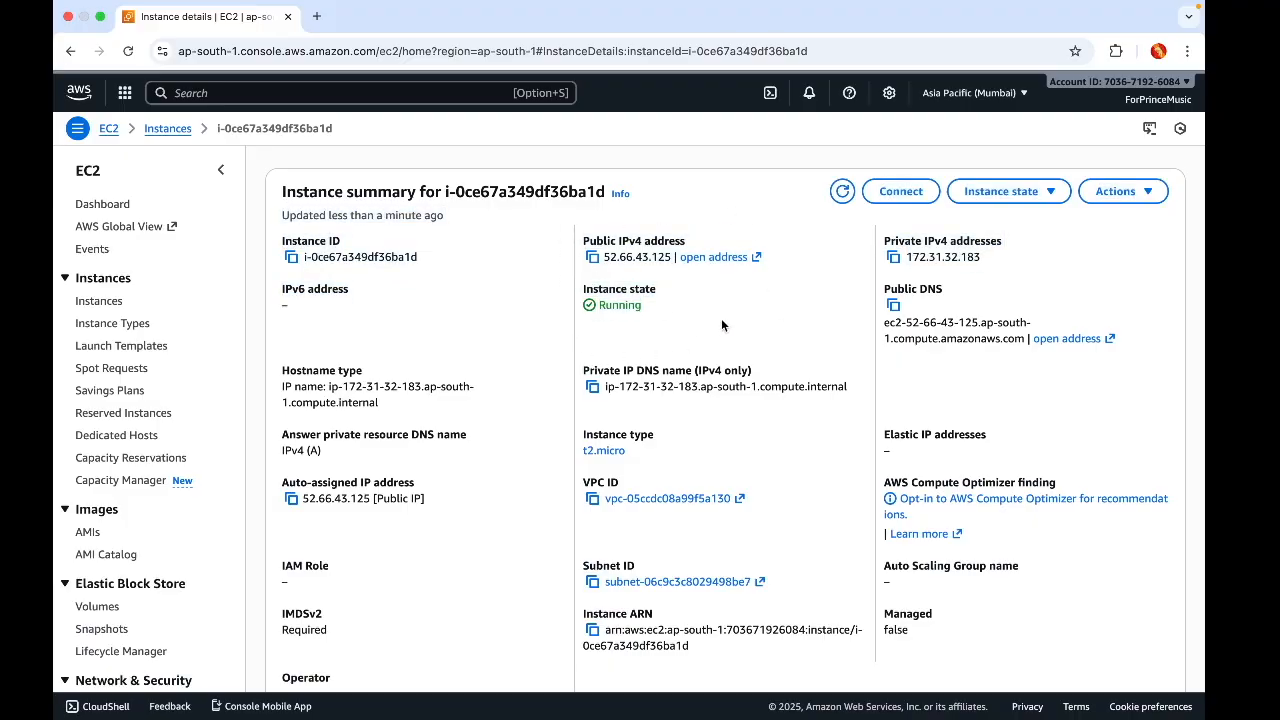
pyautogui.moveTo(606, 257); pyautogui.dragTo(670, 257)
pyautogui.doubleClick(611, 256)
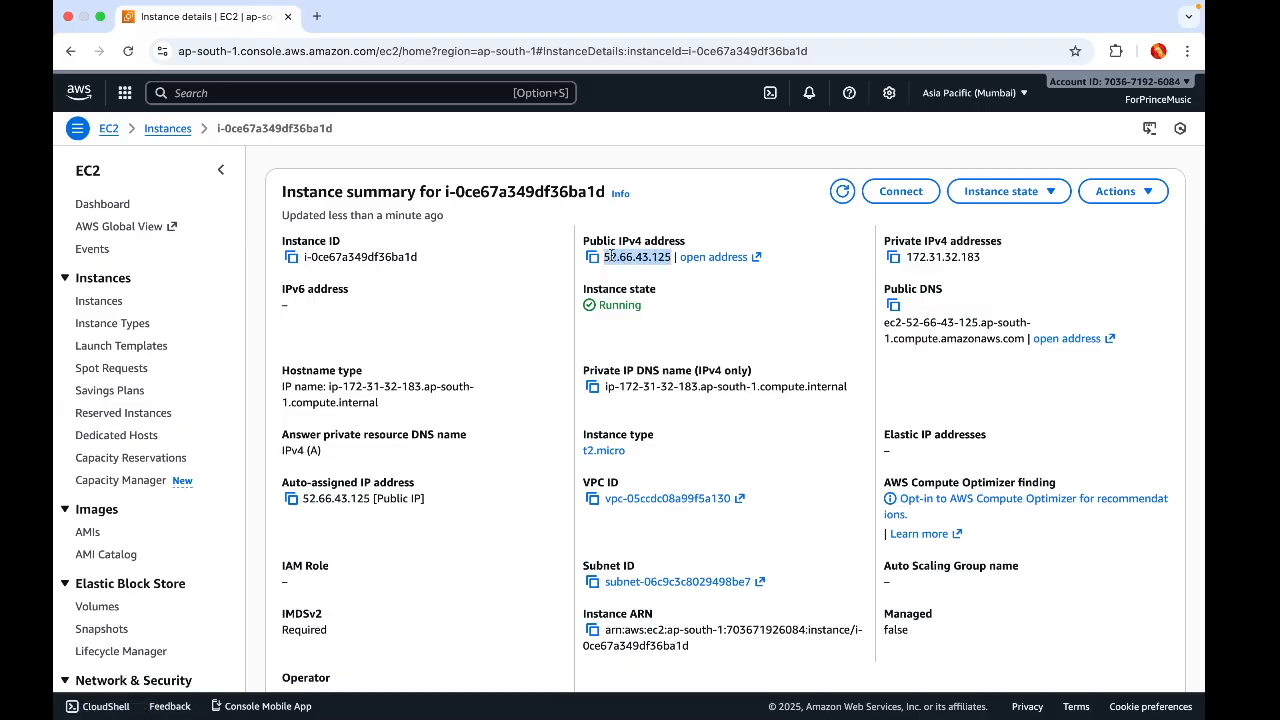
# Review the restarted instance's Public IPv4 address field together with its instance state
pyautogui.moveTo(580, 240); pyautogui.dragTo(595, 287)
pyautogui.click(670, 289)
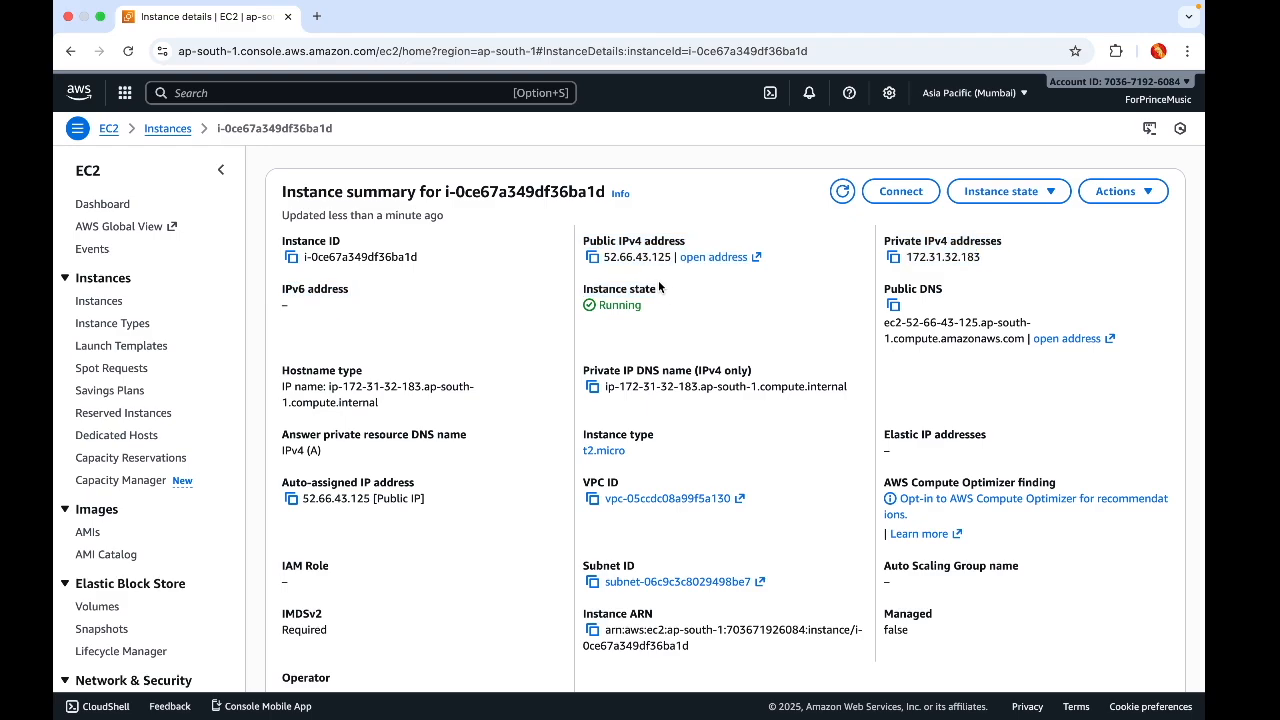
pyautogui.moveTo(603, 257); pyautogui.dragTo(668, 257)
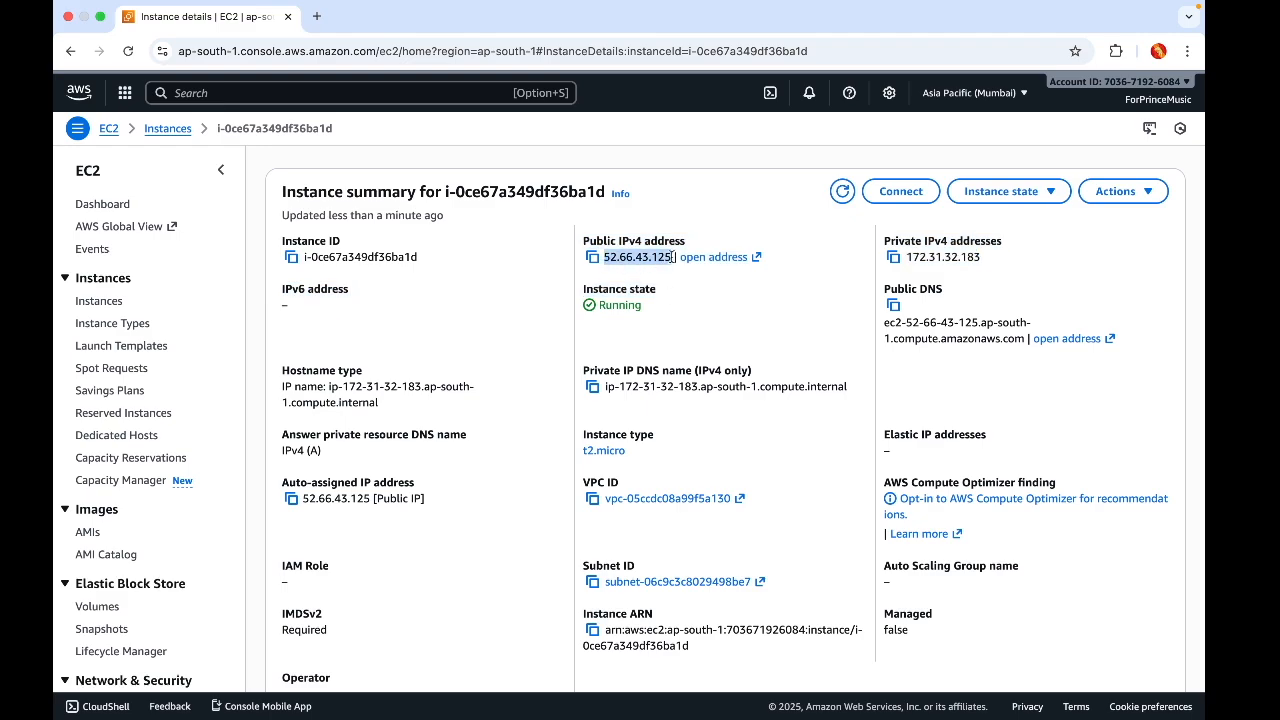
pyautogui.click(645, 264)
pyautogui.moveTo(575, 248); pyautogui.dragTo(669, 307)
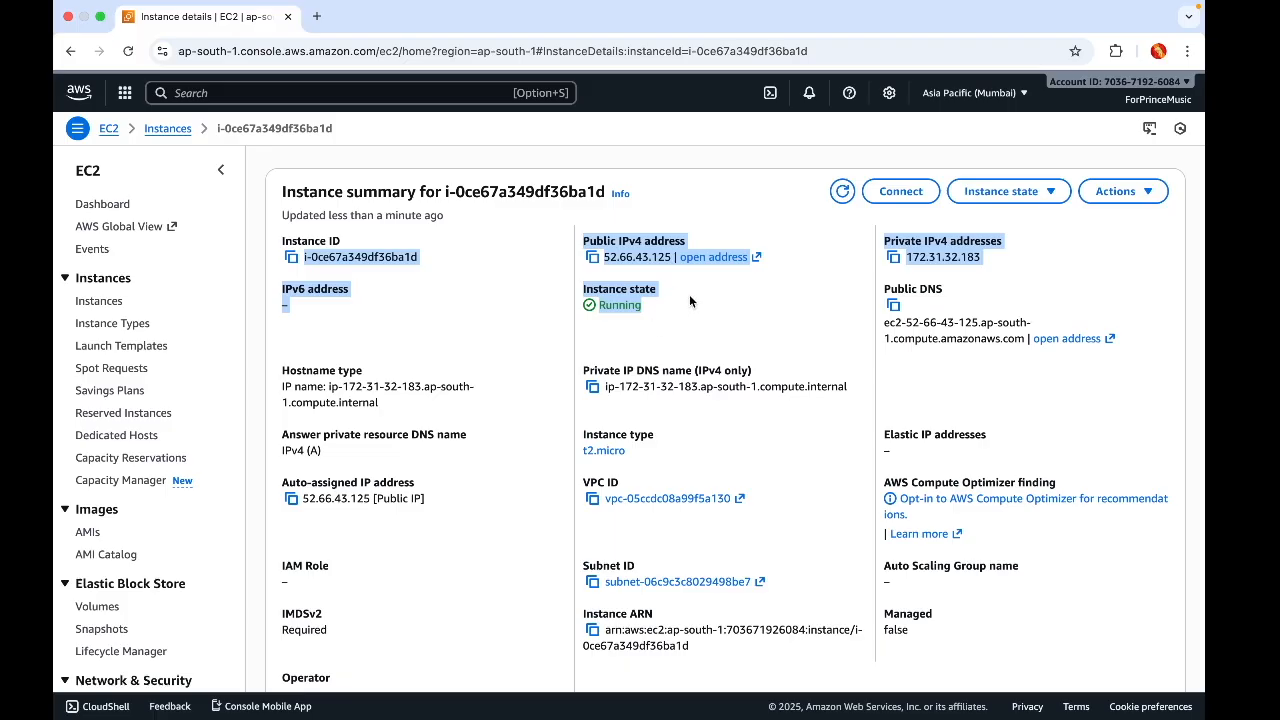
pyautogui.click(689, 292)
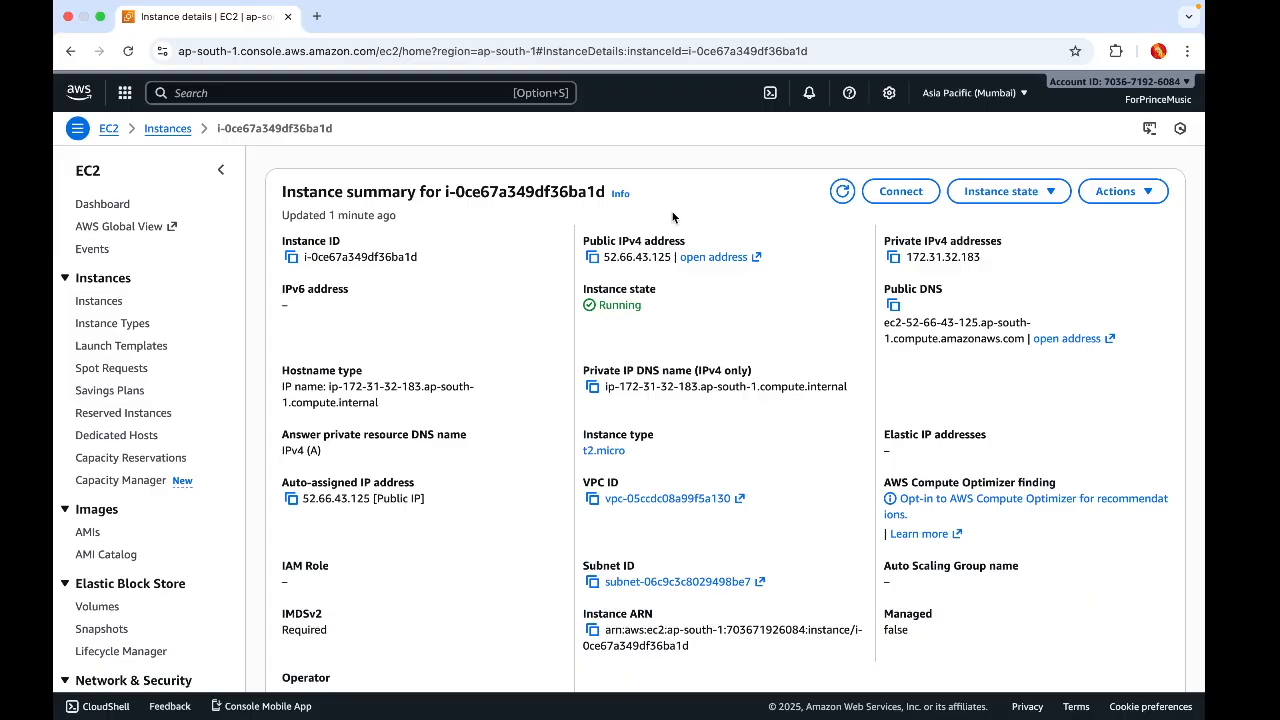
# Look through the instance summary and examine the Elastic IP addresses field
pyautogui.scroll(-1, 771, 398)
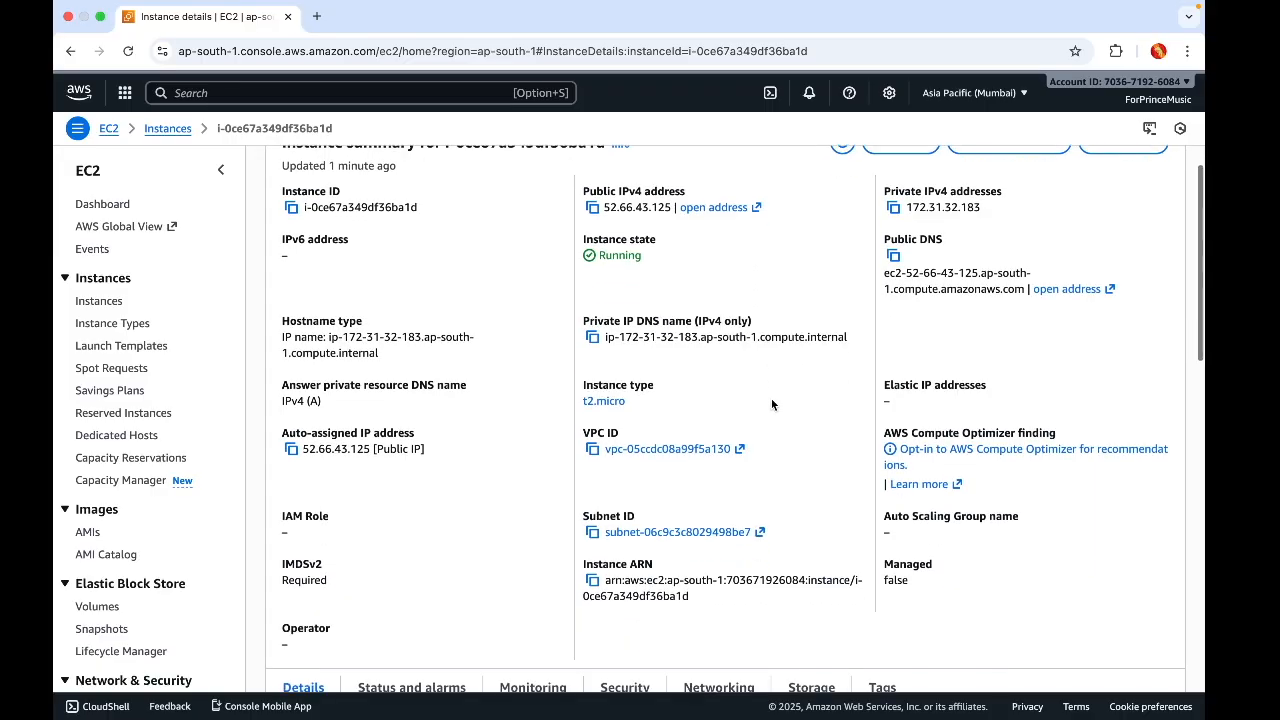
pyautogui.scroll(1, 885, 380)
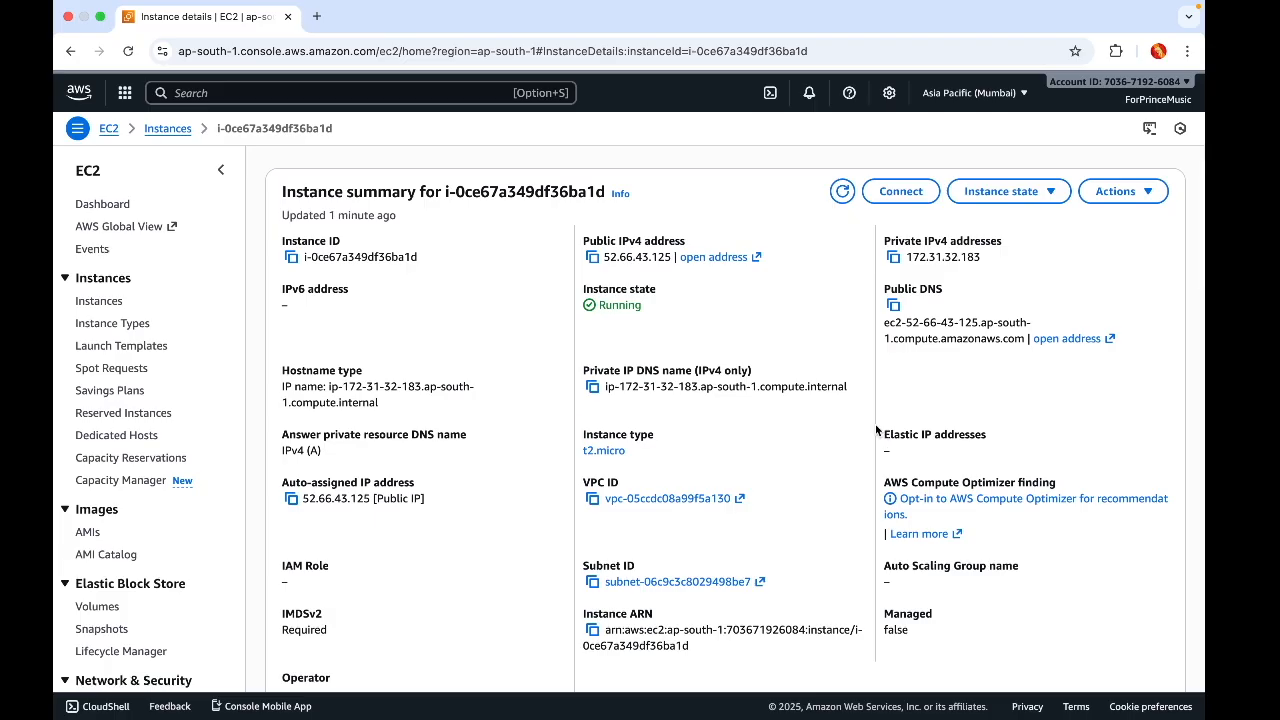
pyautogui.moveTo(891, 440); pyautogui.dragTo(1000, 444)
pyautogui.click(1005, 439)
pyautogui.moveTo(884, 436); pyautogui.dragTo(893, 455)
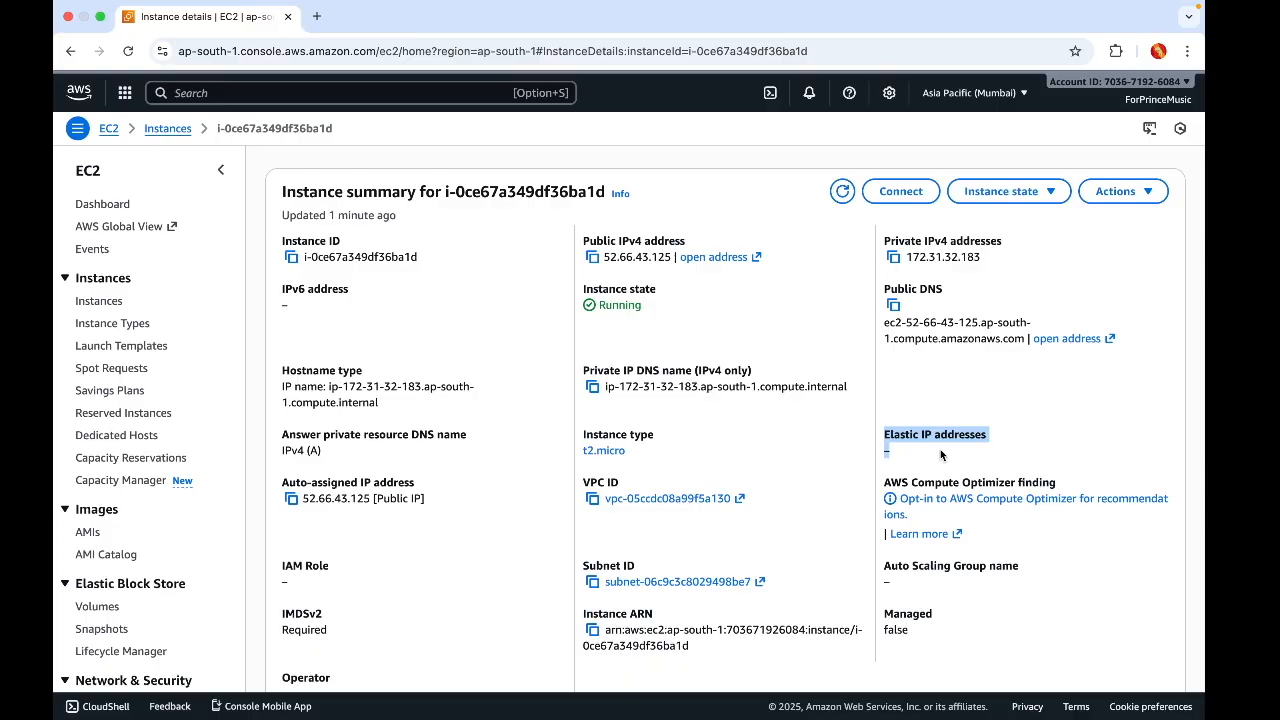
pyautogui.click(921, 438)
pyautogui.moveTo(907, 461); pyautogui.dragTo(884, 432)
pyautogui.click(898, 436)
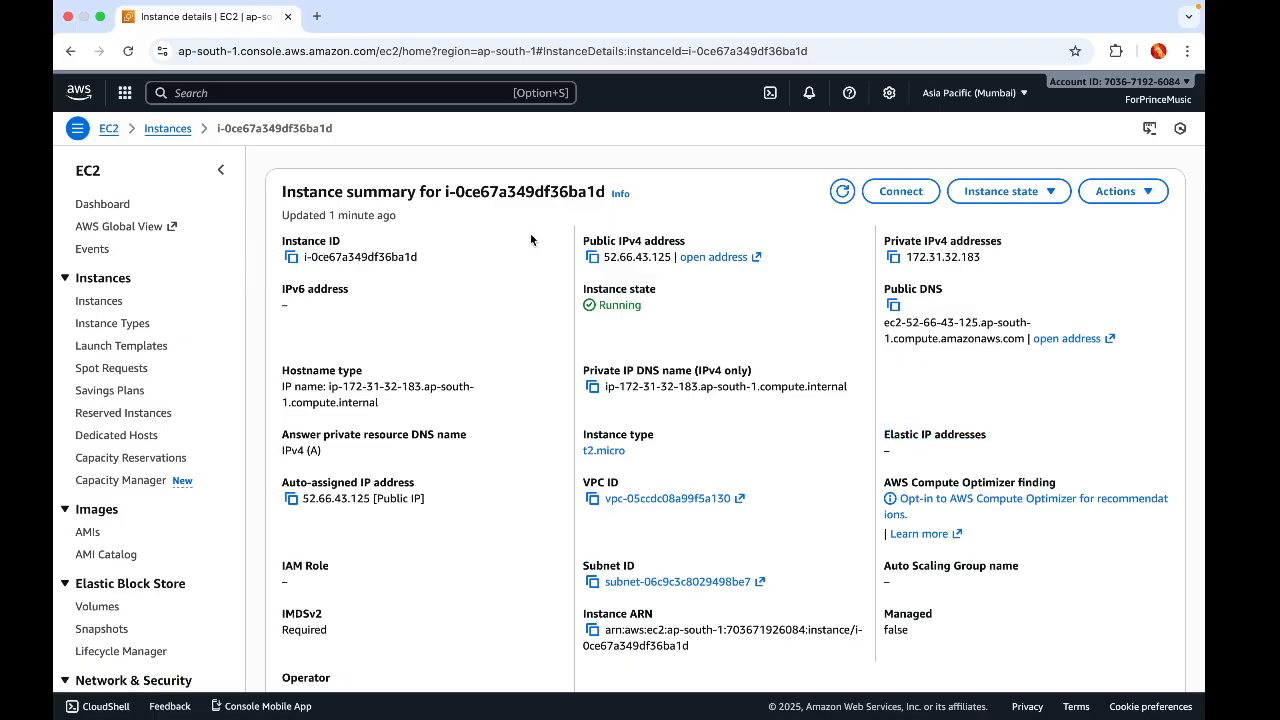
# Search the console for "elastic ip" and open the VPC feature Elastic IP addresses
pyautogui.click(124, 92)
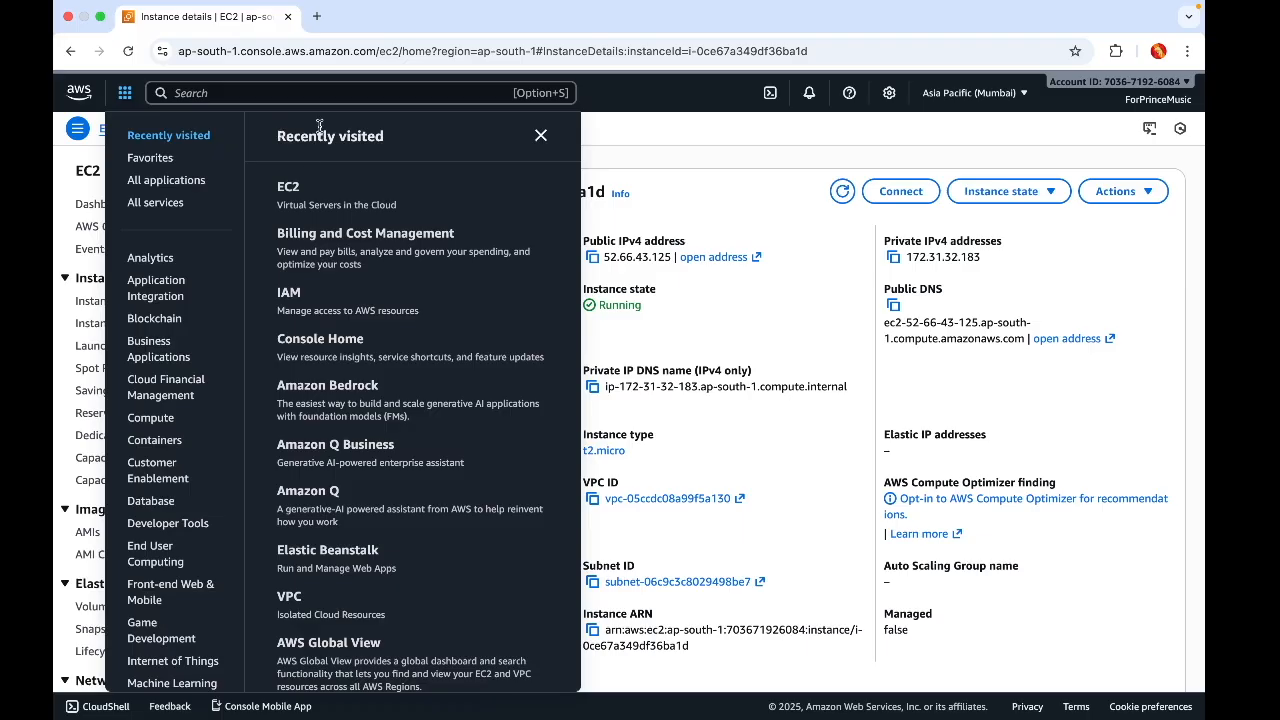
pyautogui.click(293, 100)
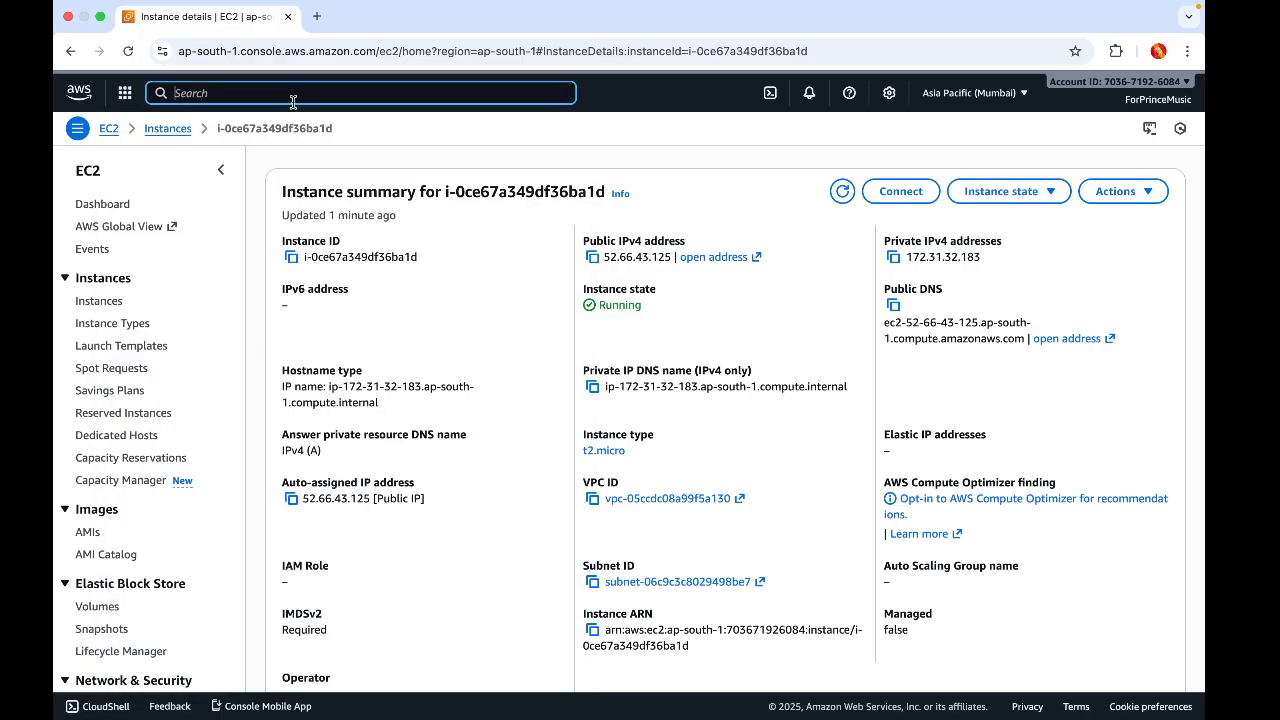
pyautogui.write('elasticache')
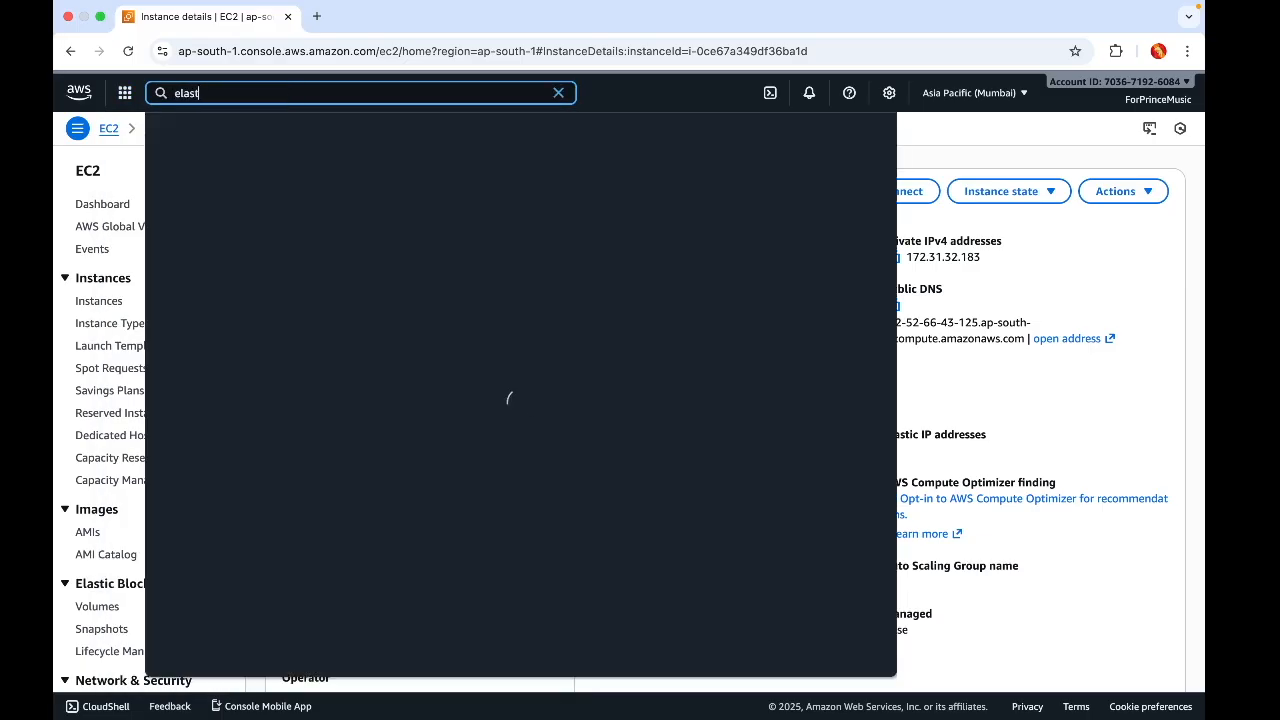
pyautogui.press('BackSpace')
pyautogui.press('BackSpace')
pyautogui.press('BackSpace')
pyautogui.press('BackSpace')
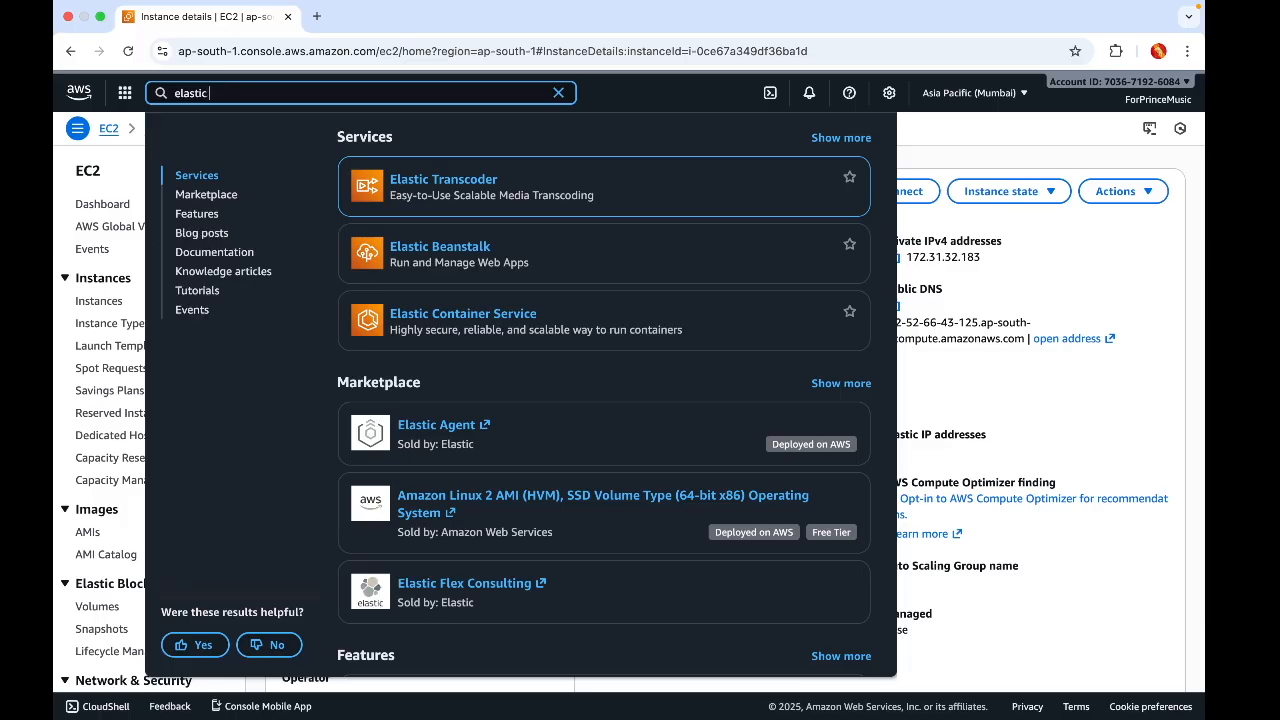
pyautogui.write('ip')
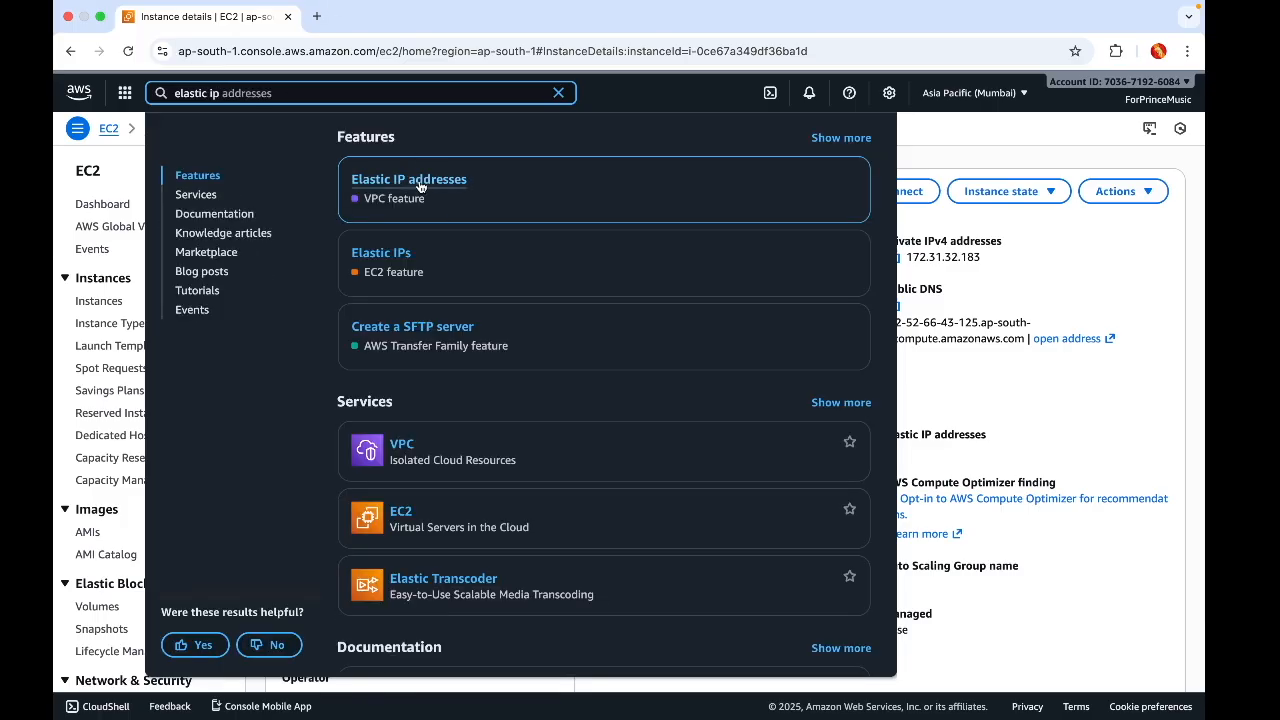
pyautogui.click(410, 184)
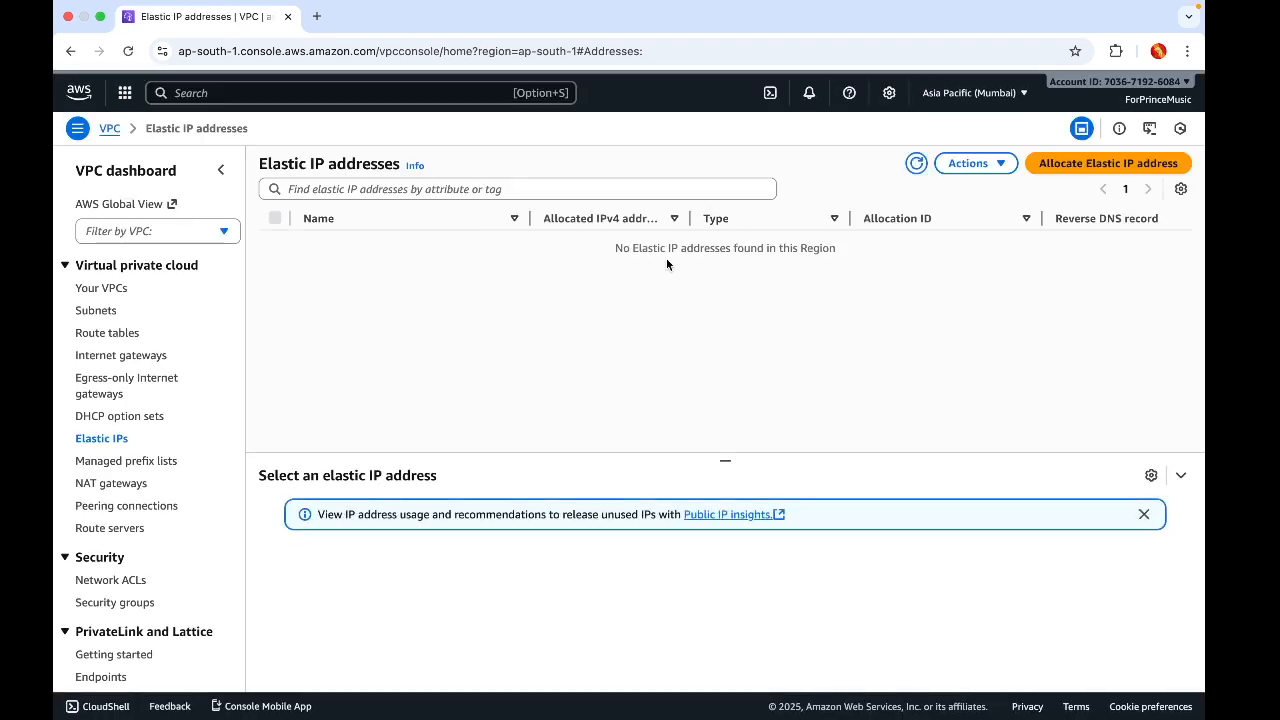
# Allocate a new Elastic IP address from Amazon's pool of IPv4 addresses with network border group ap-south-1
pyautogui.click(1058, 165)
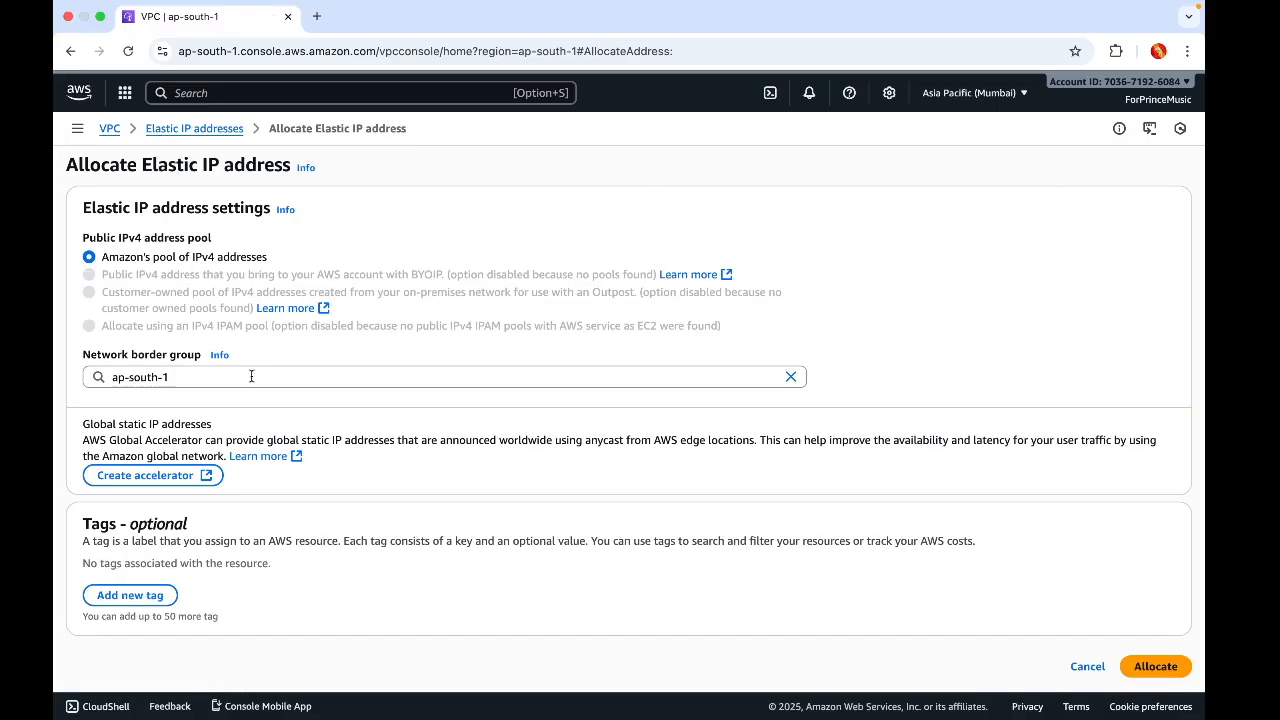
pyautogui.scroll(-1, 252, 399)
pyautogui.click(310, 377)
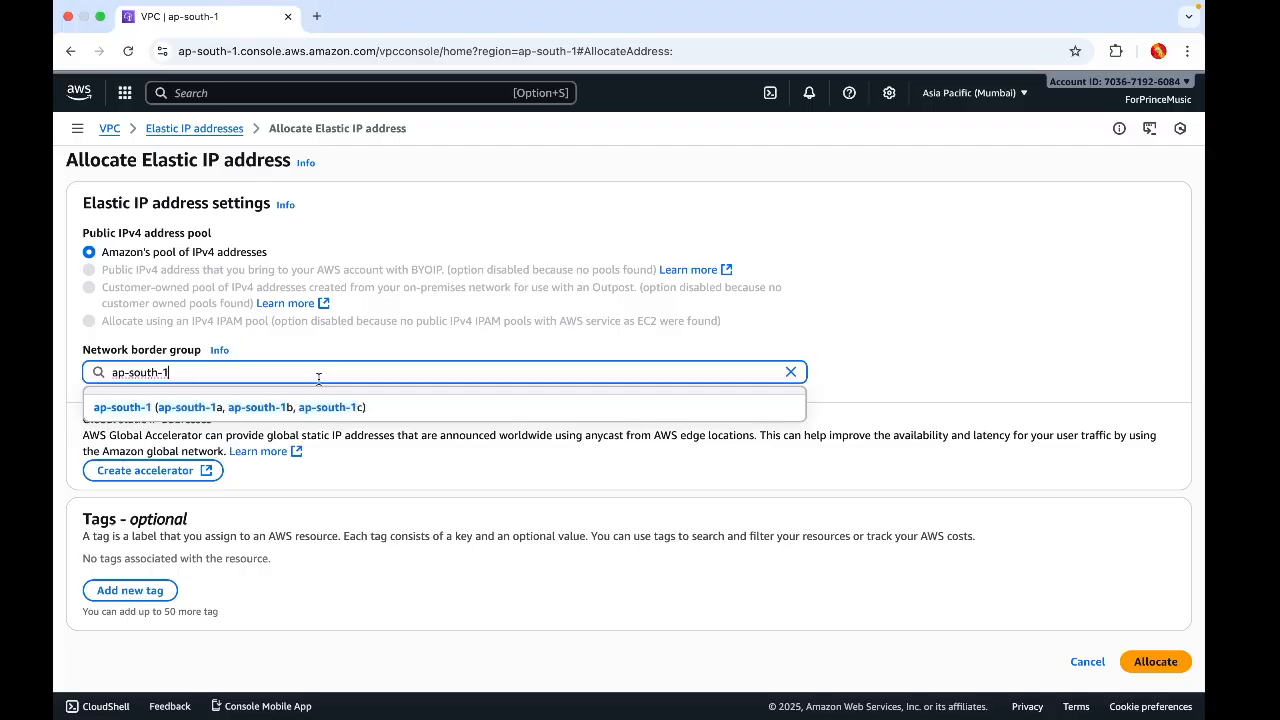
pyautogui.click(315, 408)
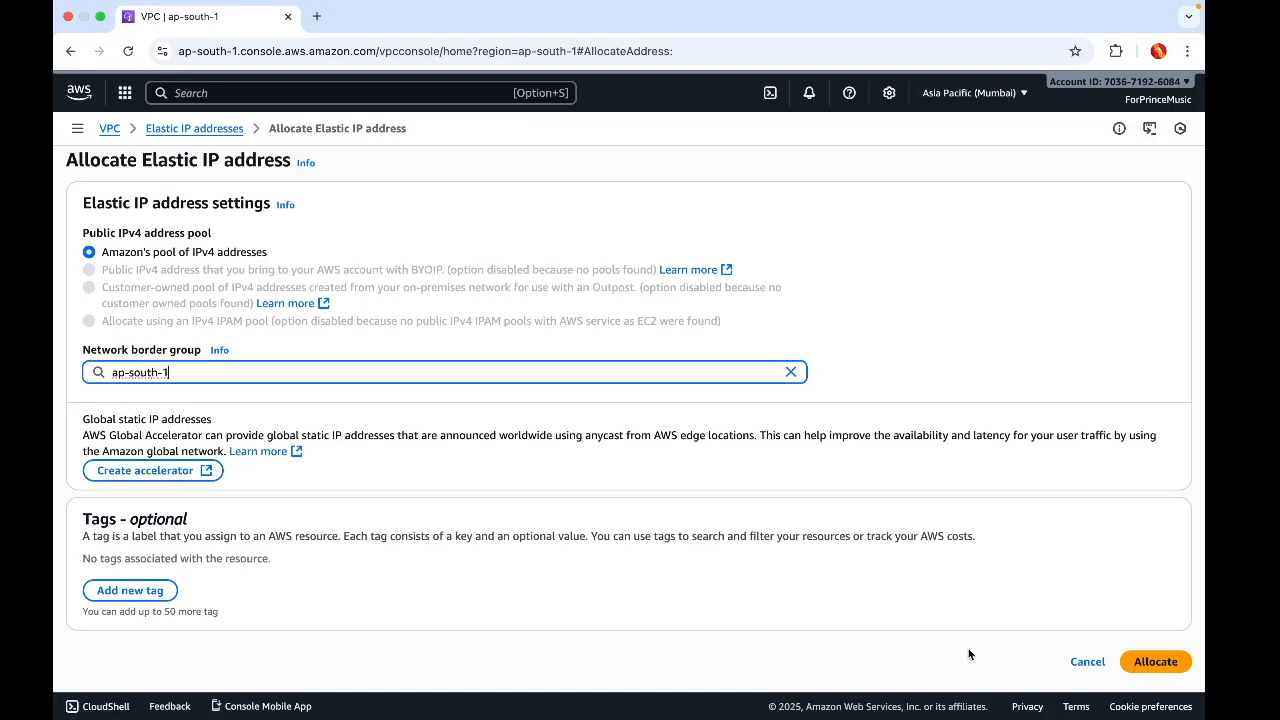
pyautogui.click(1147, 664)
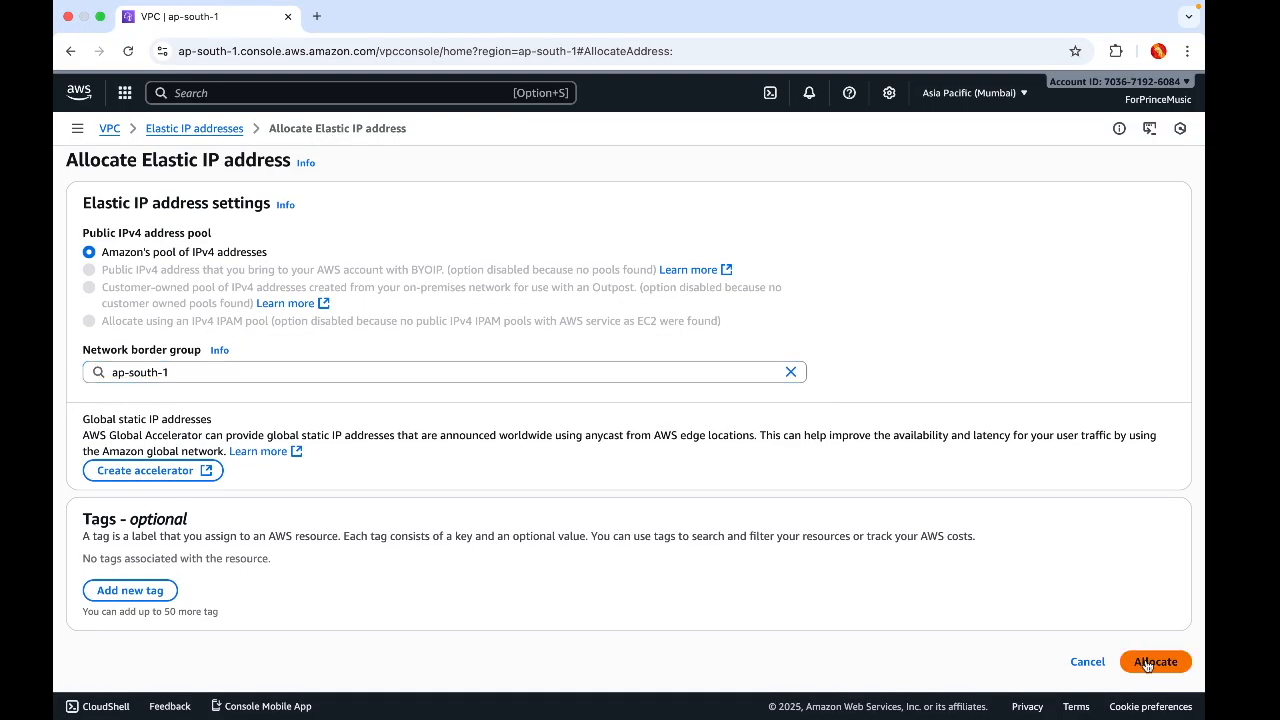
pyautogui.click(1147, 664)
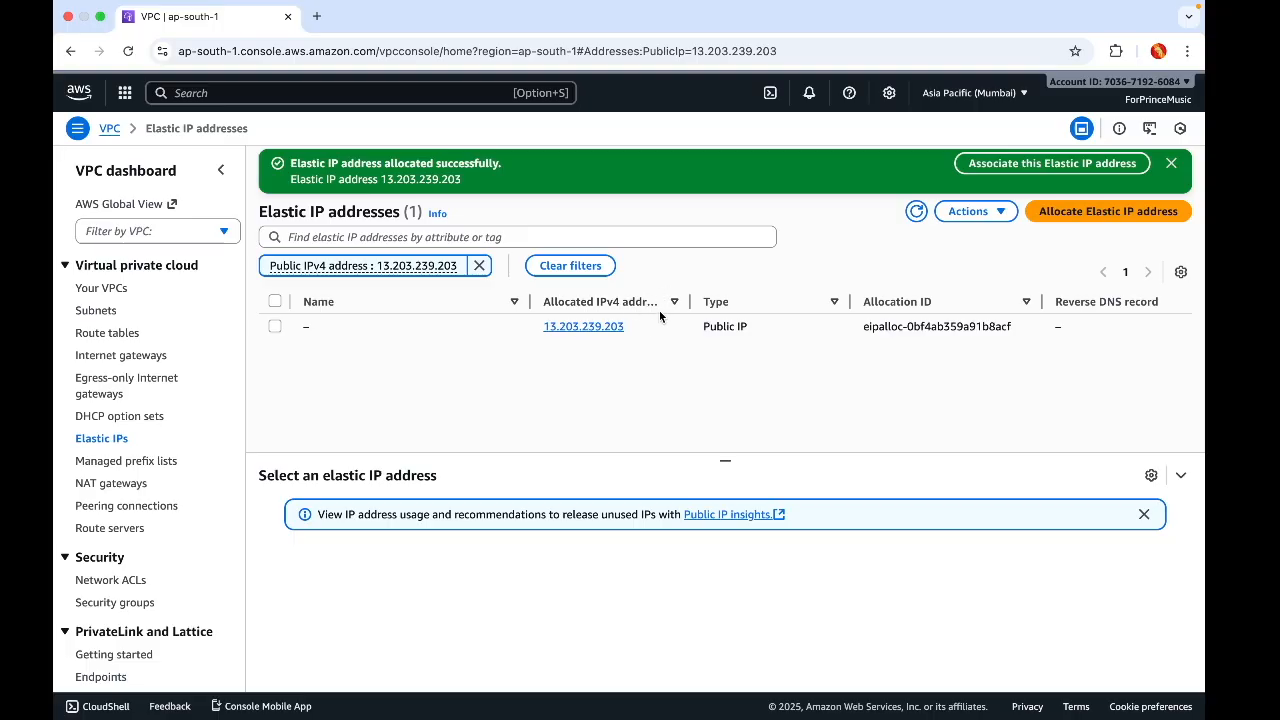
pyautogui.click(274, 326)
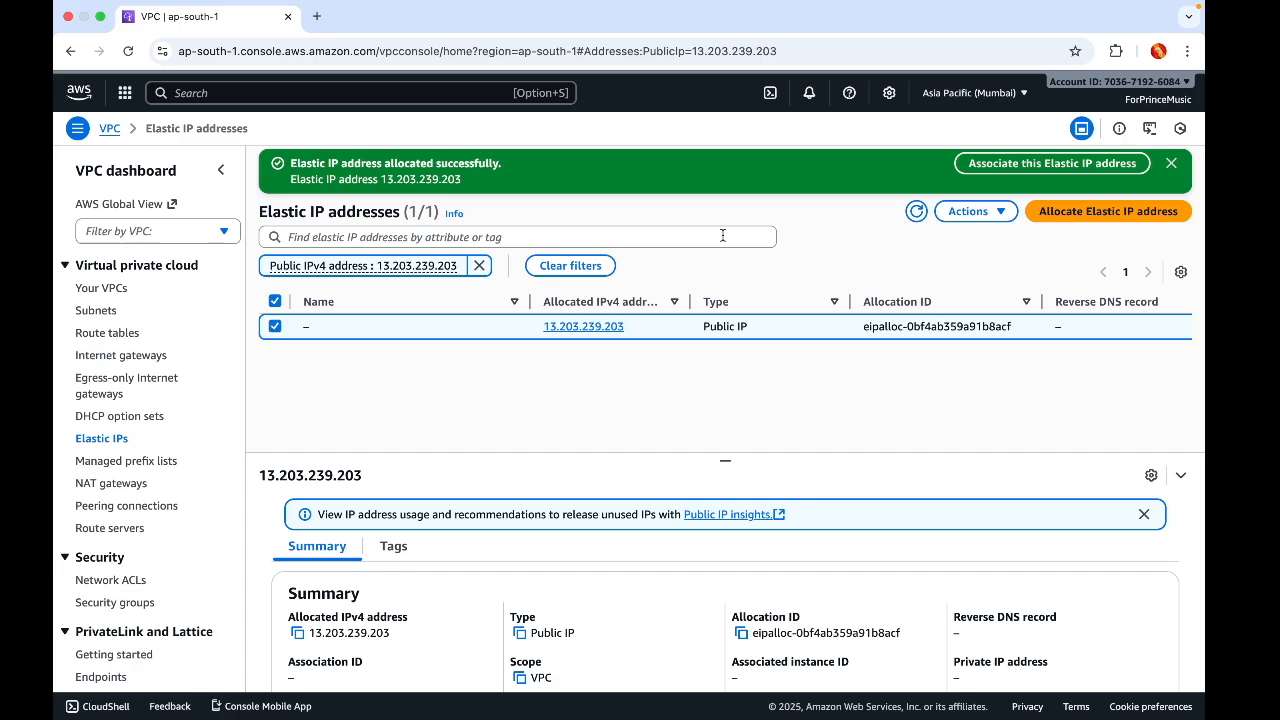
pyautogui.click(1105, 212)
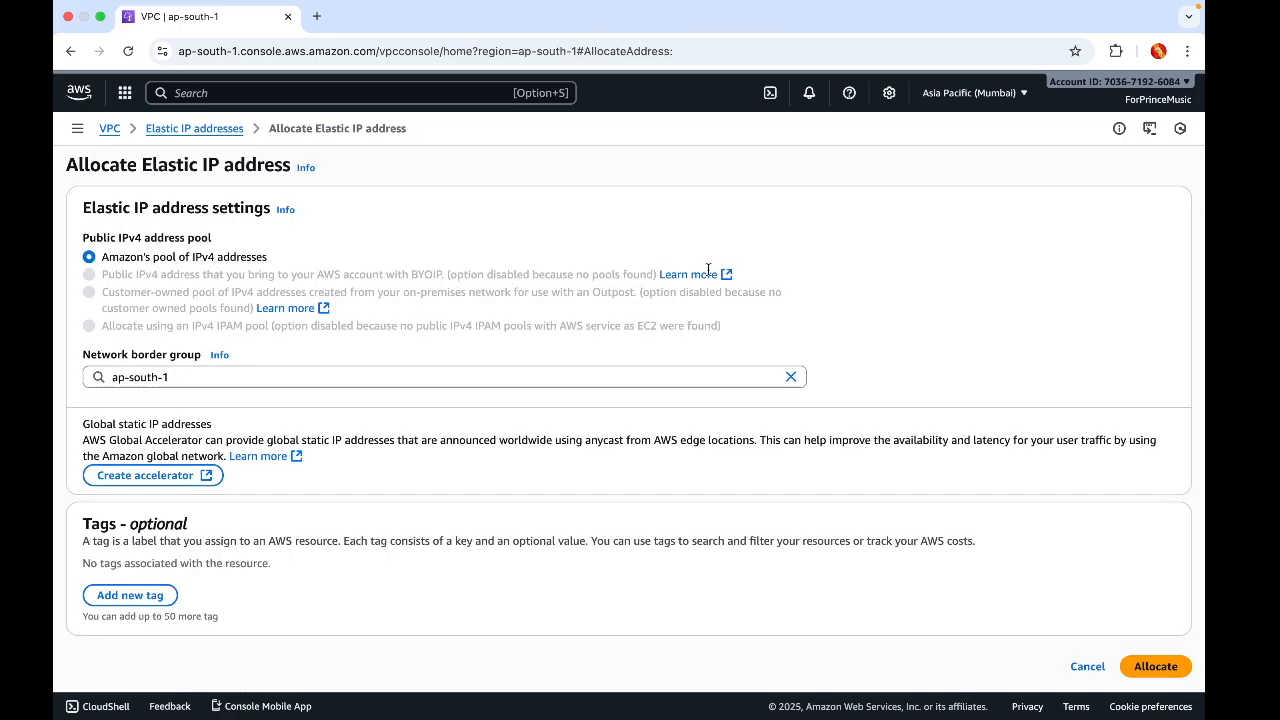
pyautogui.click(1079, 668)
# Associate the newly allocated Elastic IP address with the running instance i-0ce67a349df36ba1d
pyautogui.click(970, 163)
pyautogui.click(275, 279)
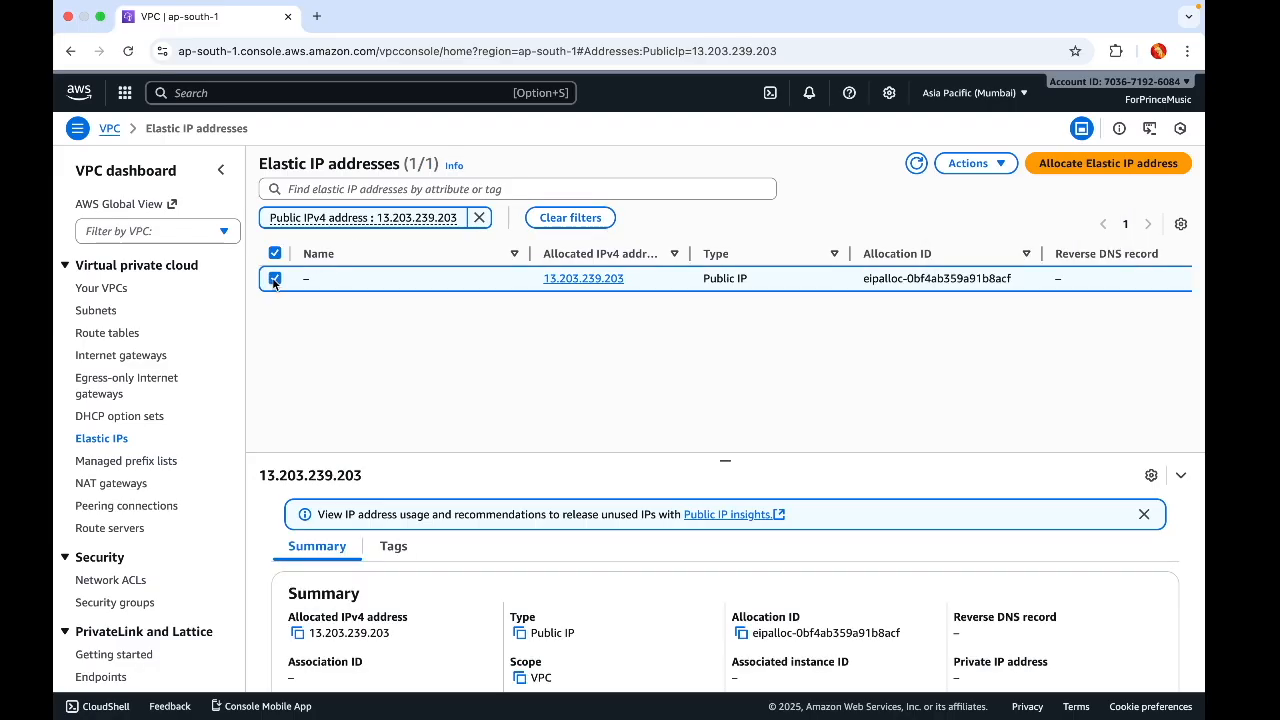
pyautogui.click(964, 165)
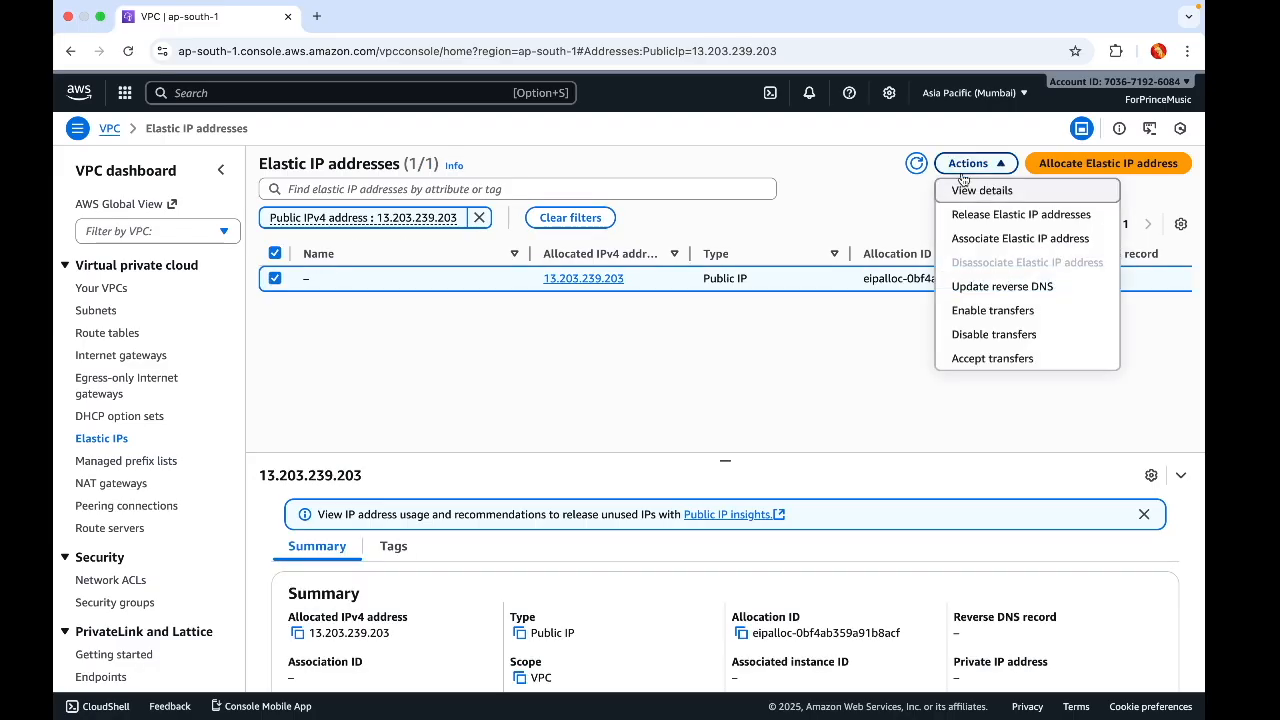
pyautogui.click(991, 237)
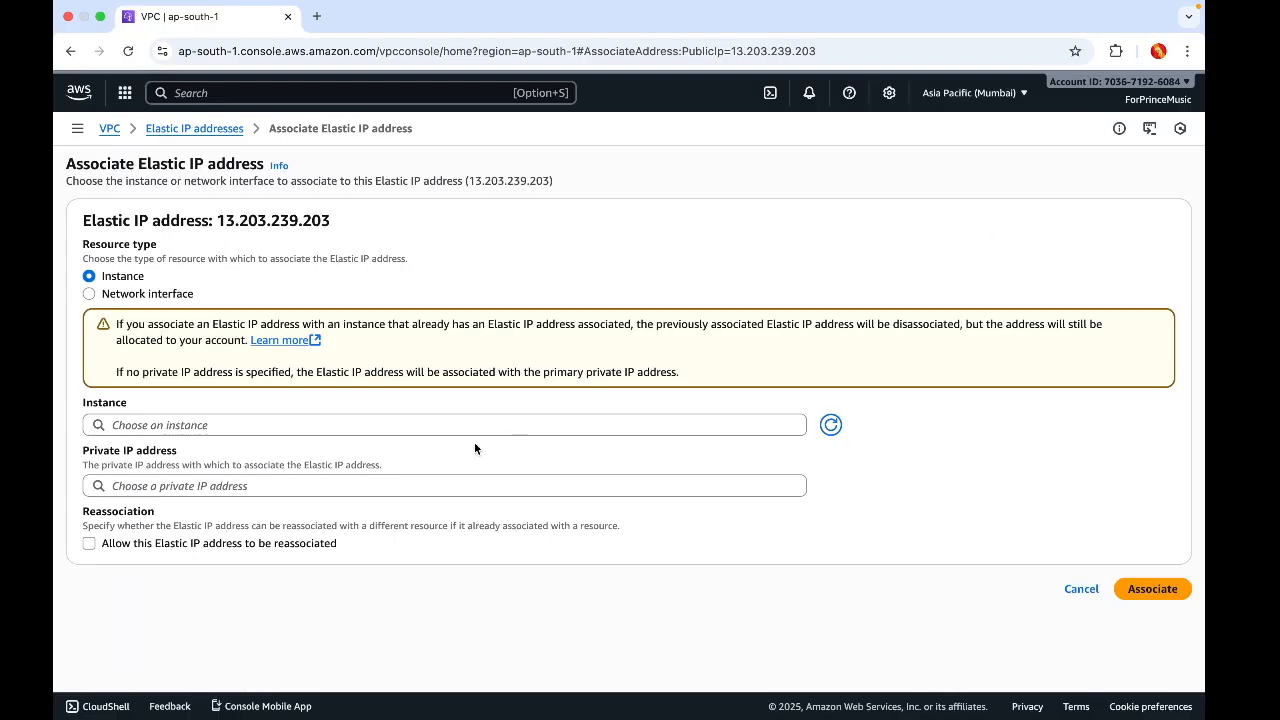
pyautogui.click(377, 424)
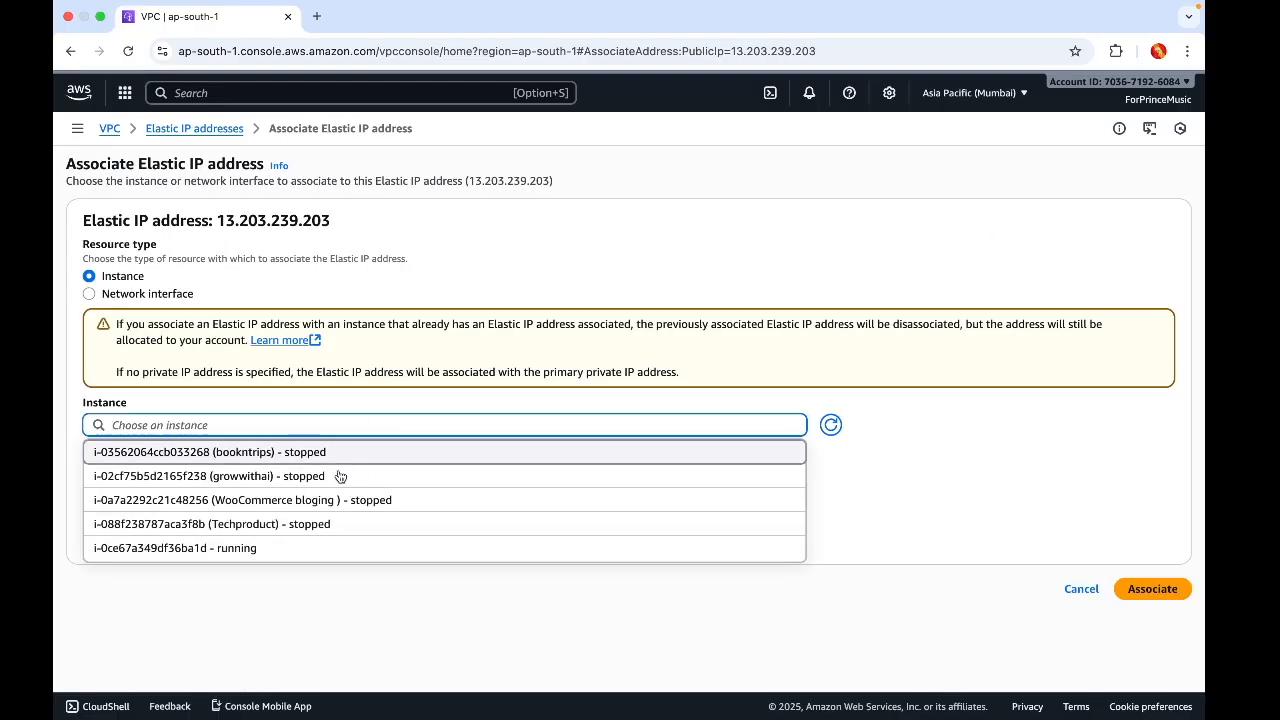
pyautogui.click(347, 552)
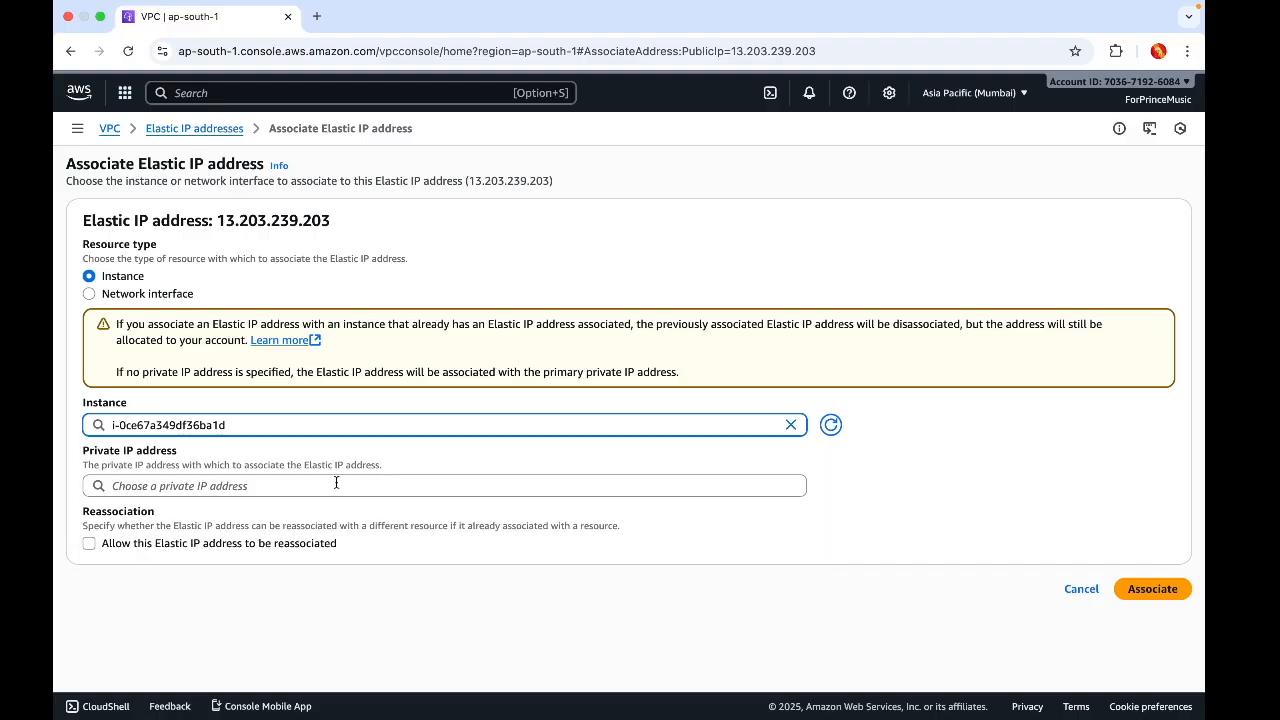
pyautogui.click(1152, 588)
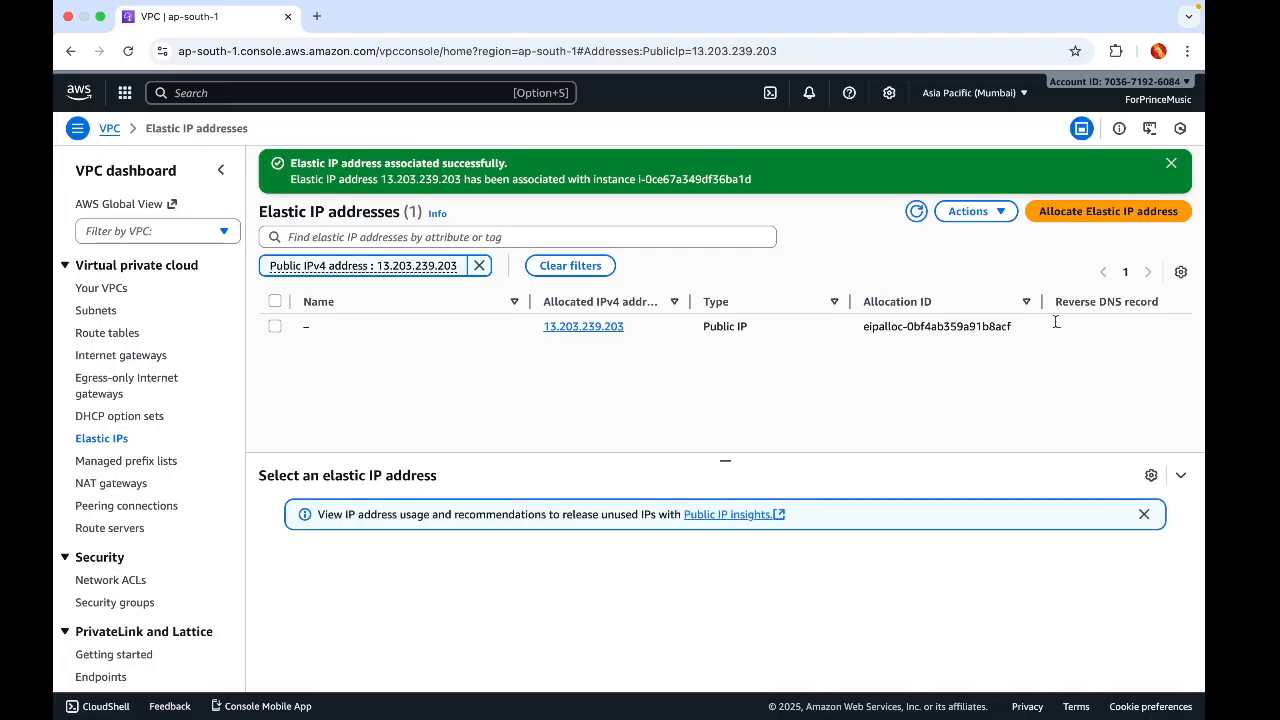
# Open the running instance's details from EC2 in a new browser tab and compare its public IPv4 and Elastic IP addresses
pyautogui.moveTo(527, 324); pyautogui.dragTo(631, 331)
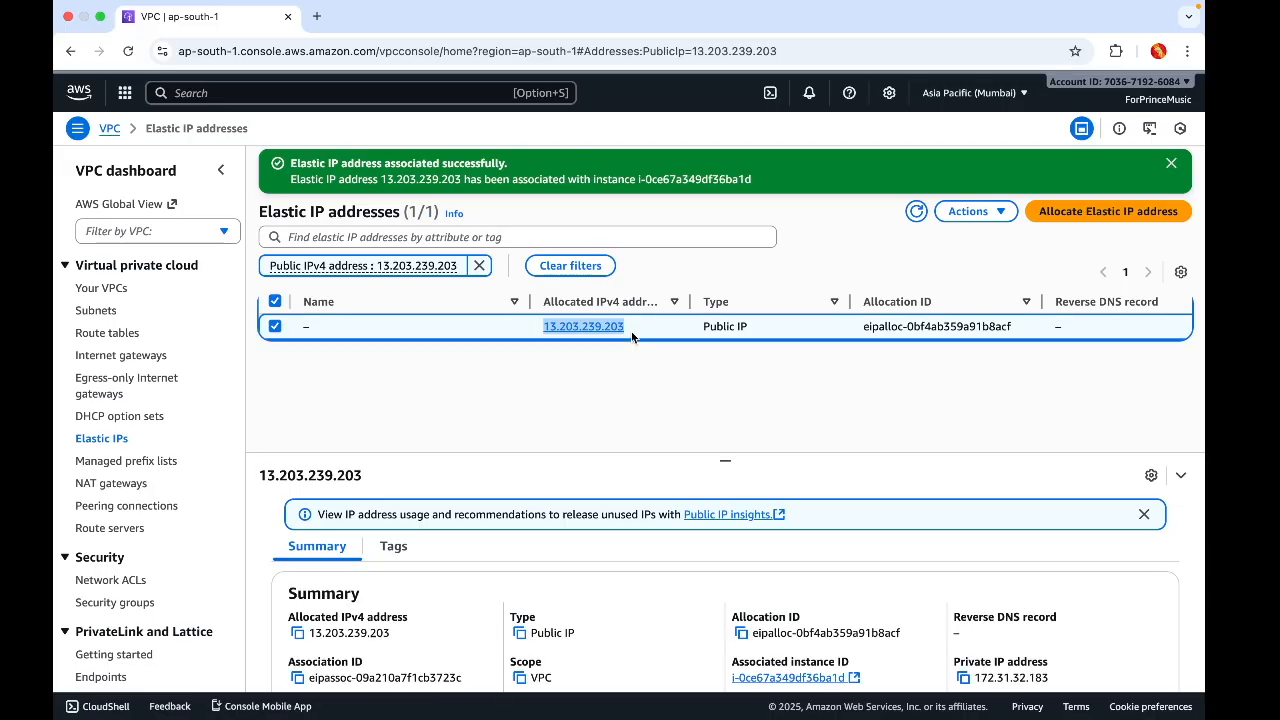
pyautogui.click(125, 92)
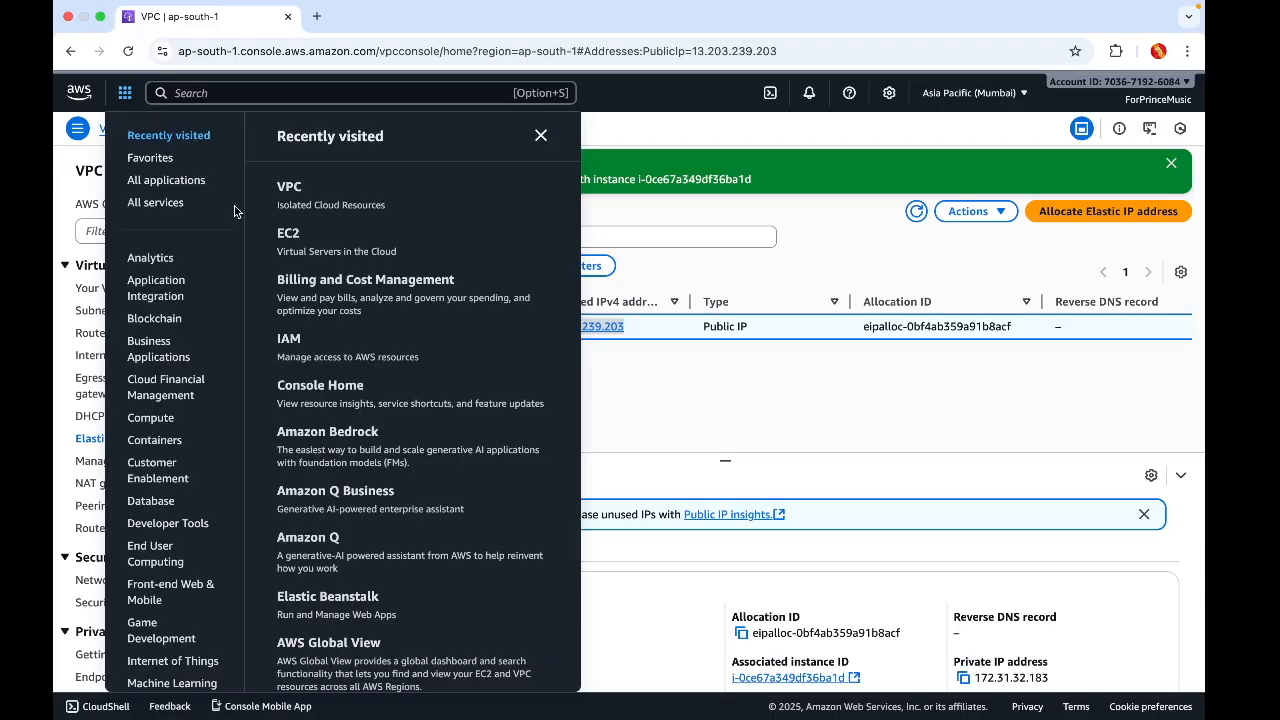
pyautogui.keyDown('super'); pyautogui.click(294, 235); pyautogui.keyUp('super')
pyautogui.click(388, 19)
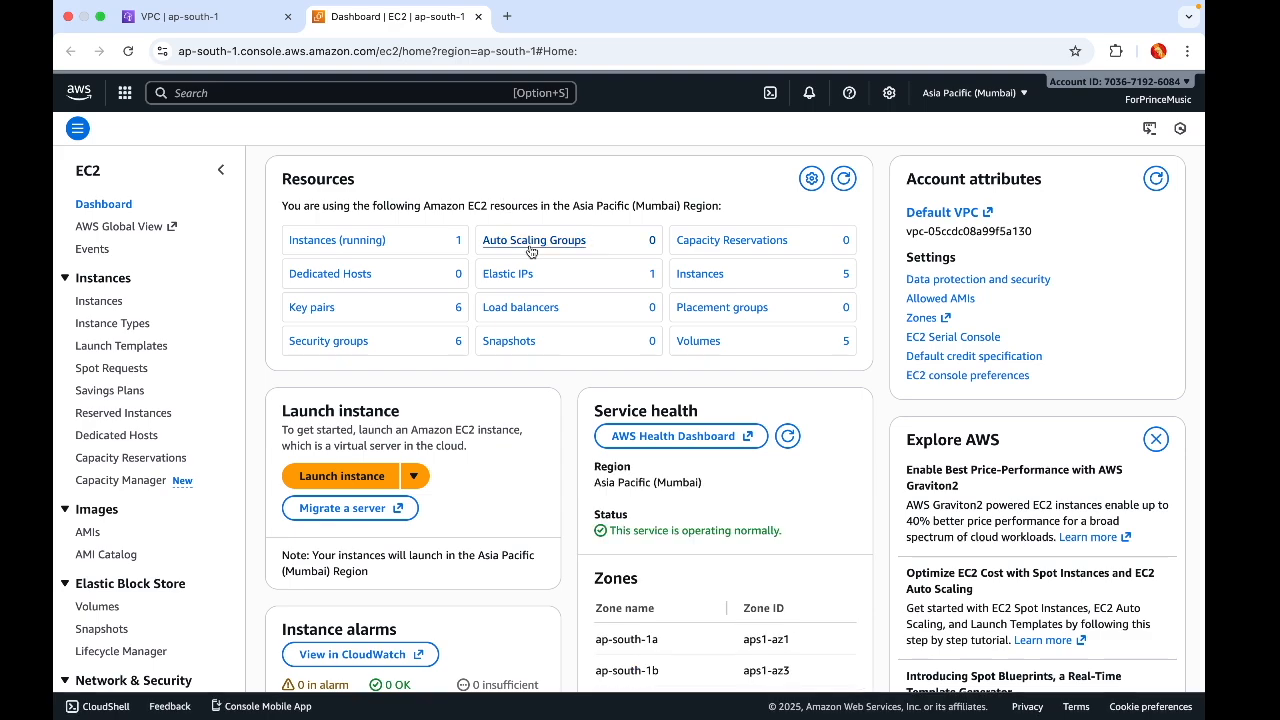
pyautogui.click(378, 241)
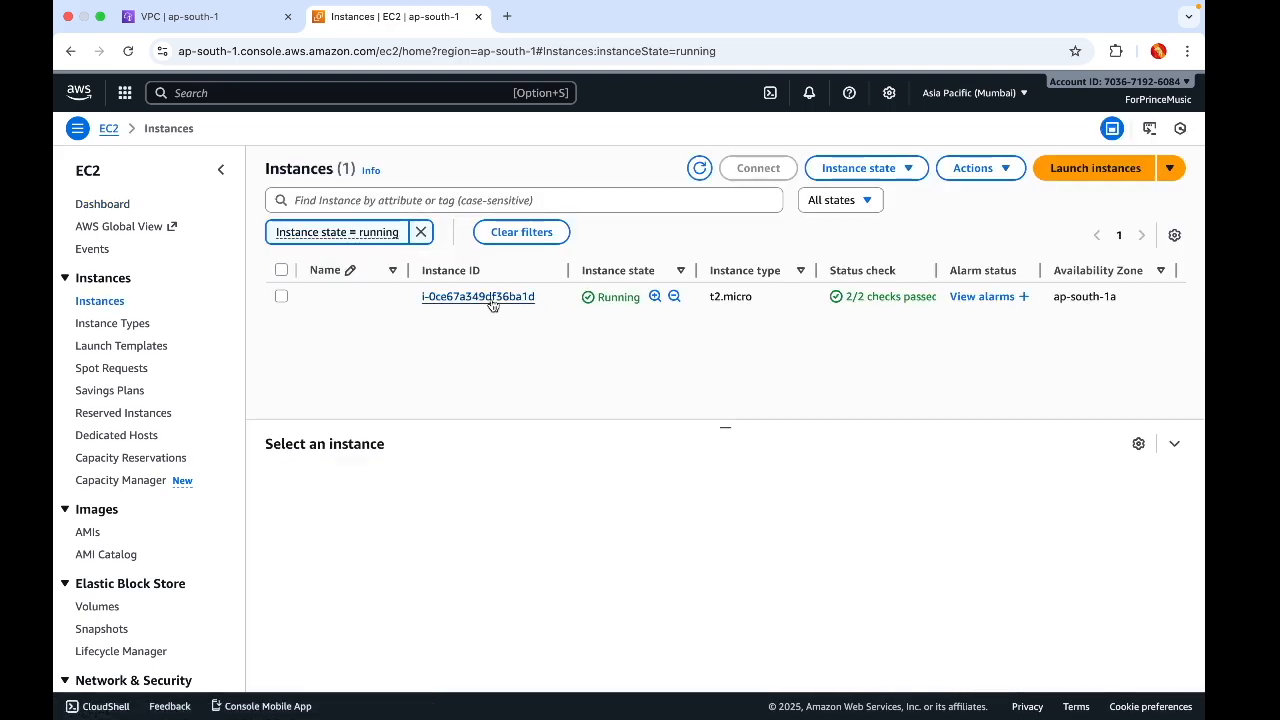
pyautogui.click(492, 300)
pyautogui.moveTo(603, 257); pyautogui.dragTo(689, 257)
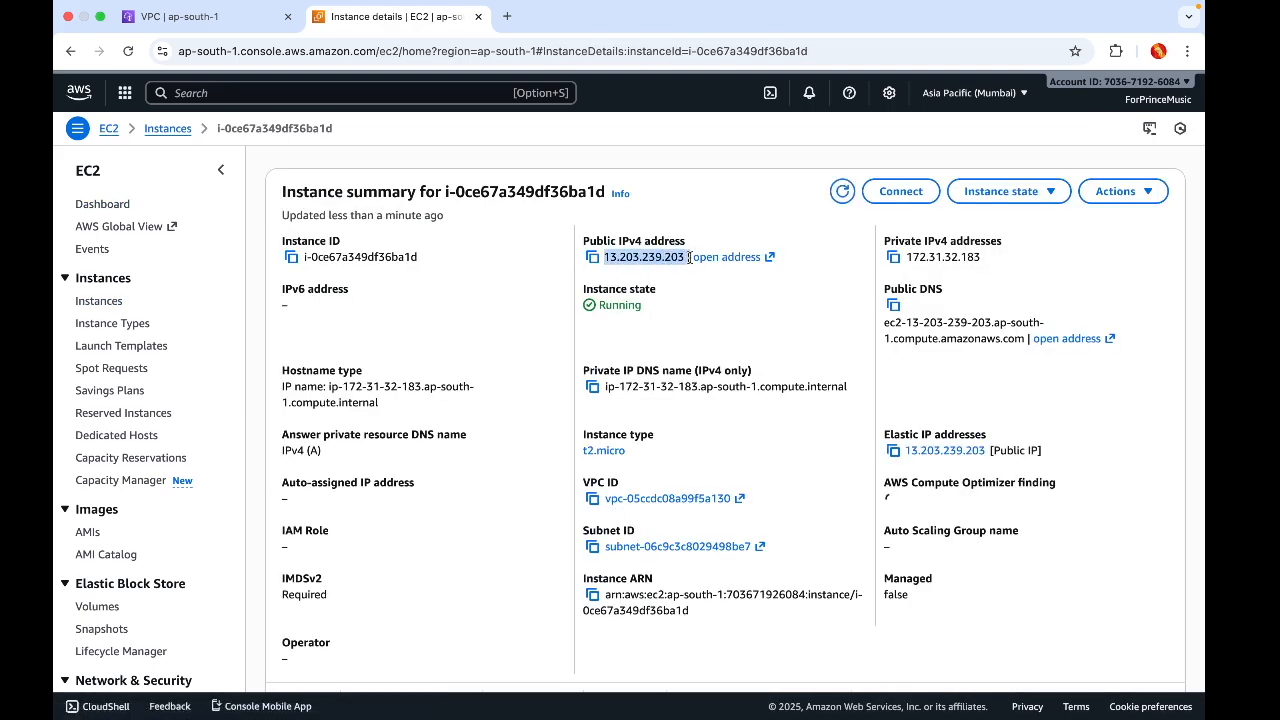
pyautogui.moveTo(882, 432); pyautogui.dragTo(1068, 460)
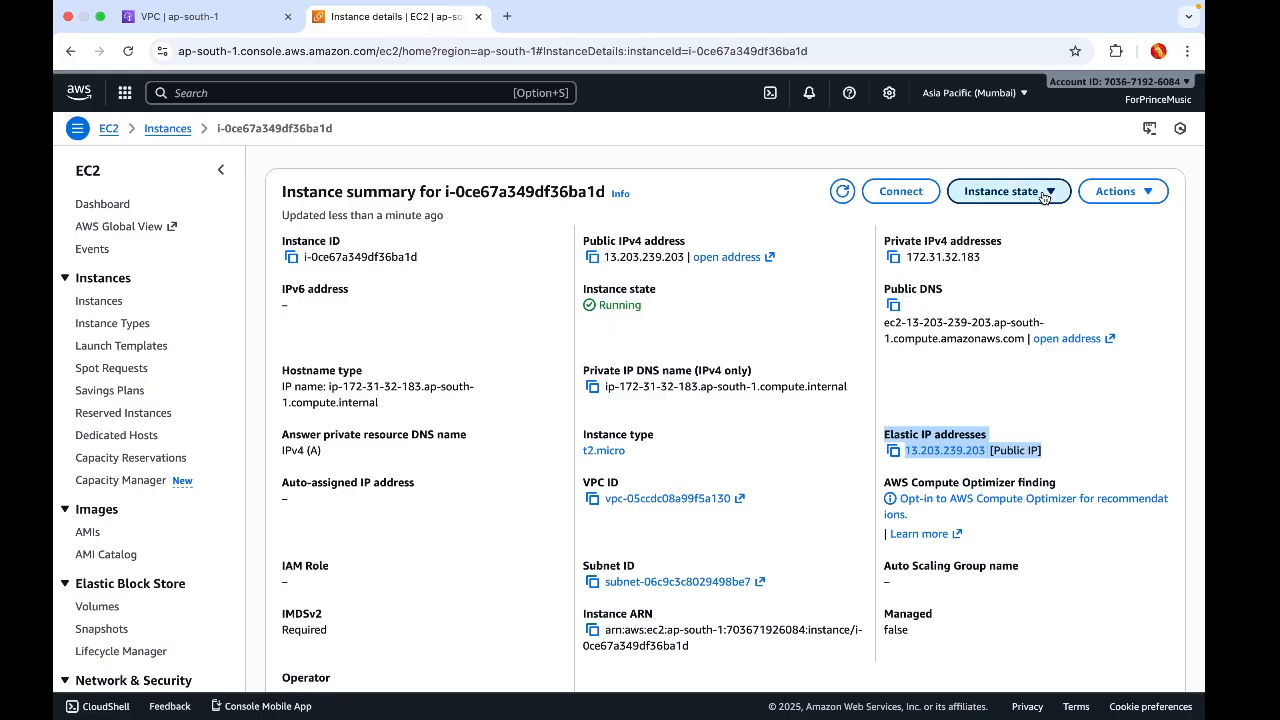
# Stop the instance that has the Elastic IP address attached, without skipping the OS shutdown
pyautogui.click(1008, 191)
pyautogui.click(1025, 231)
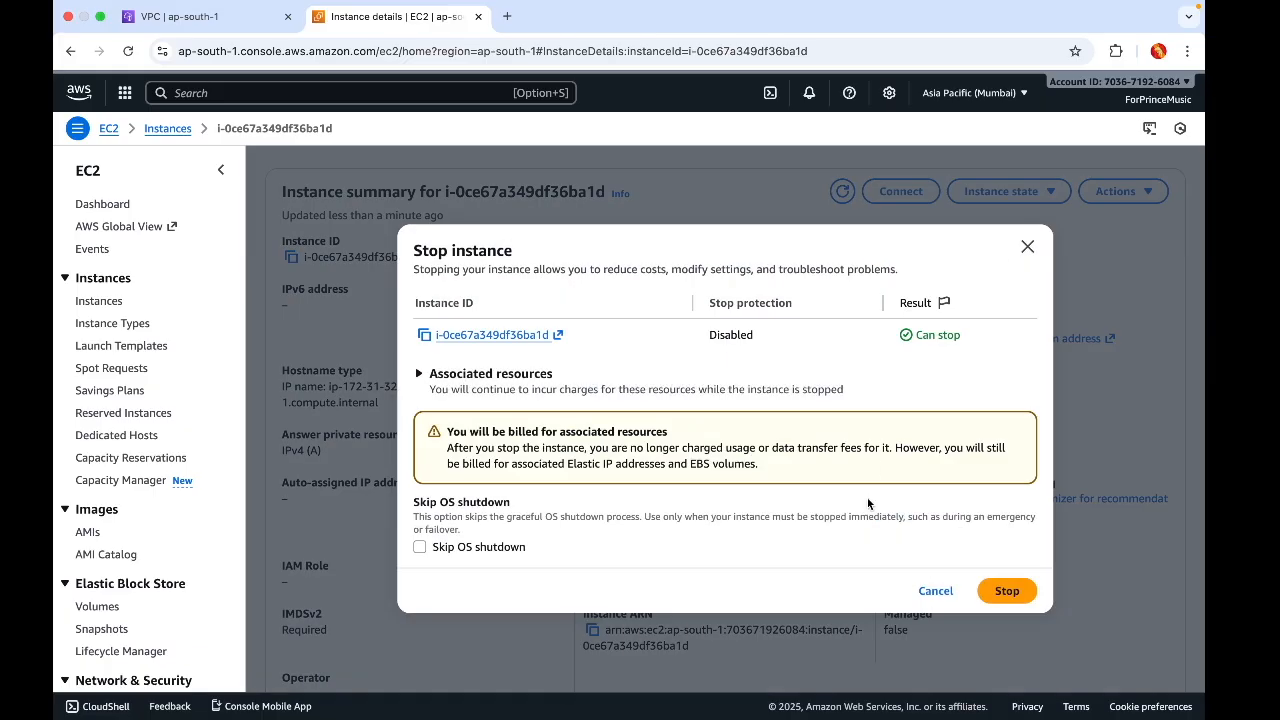
pyautogui.click(1006, 590)
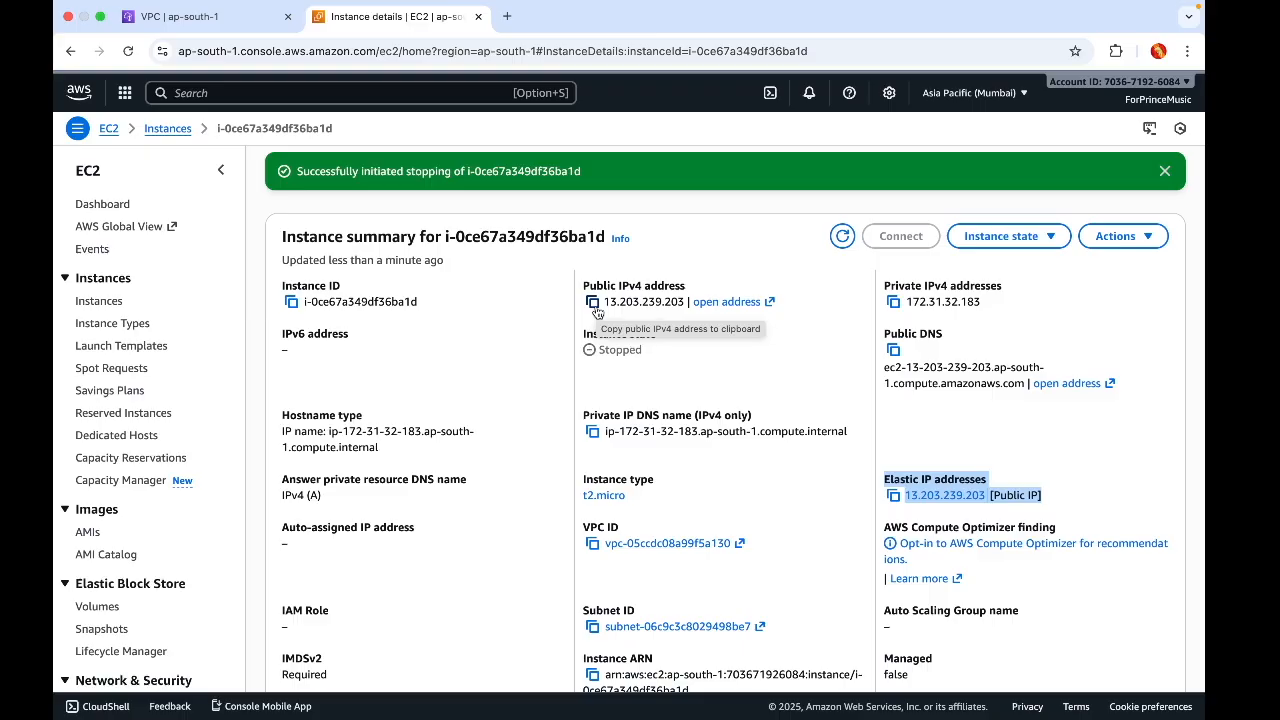
# Reload the details of the stopped instance i-0ce67a349df36ba1d and start it again with its Elastic IP still associated
pyautogui.press('super+r')
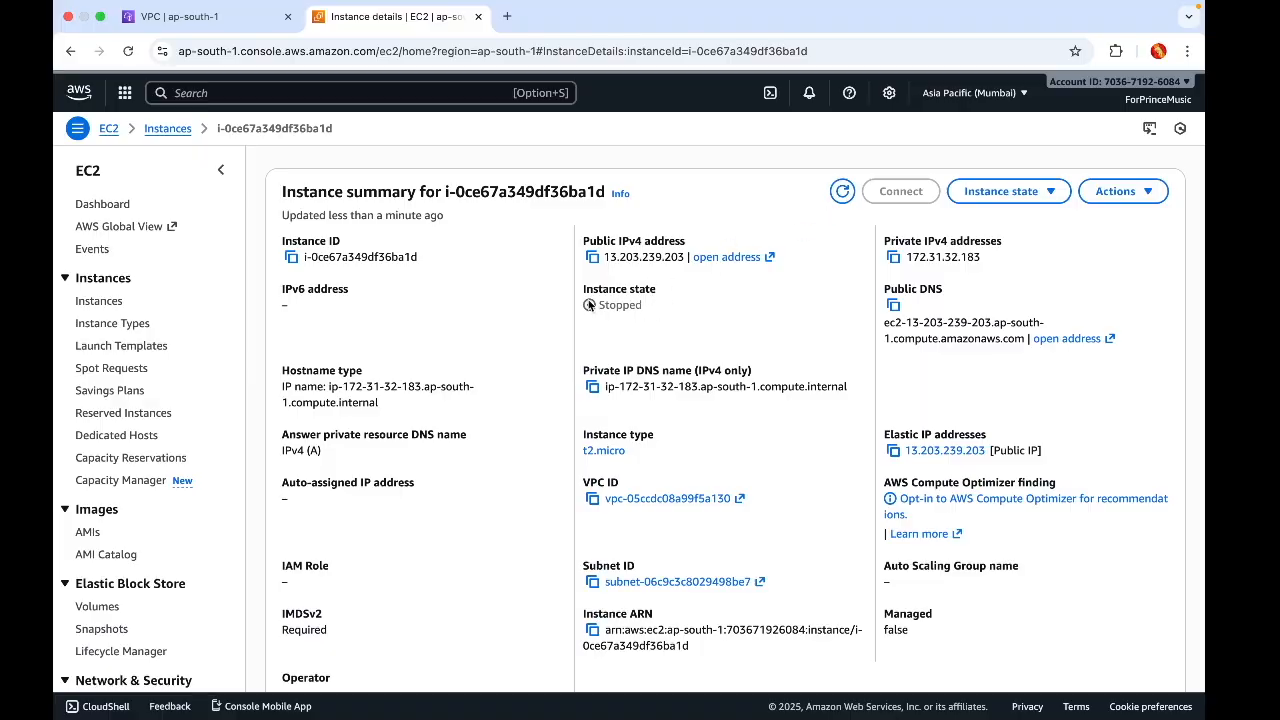
pyautogui.click(1016, 199)
pyautogui.click(992, 243)
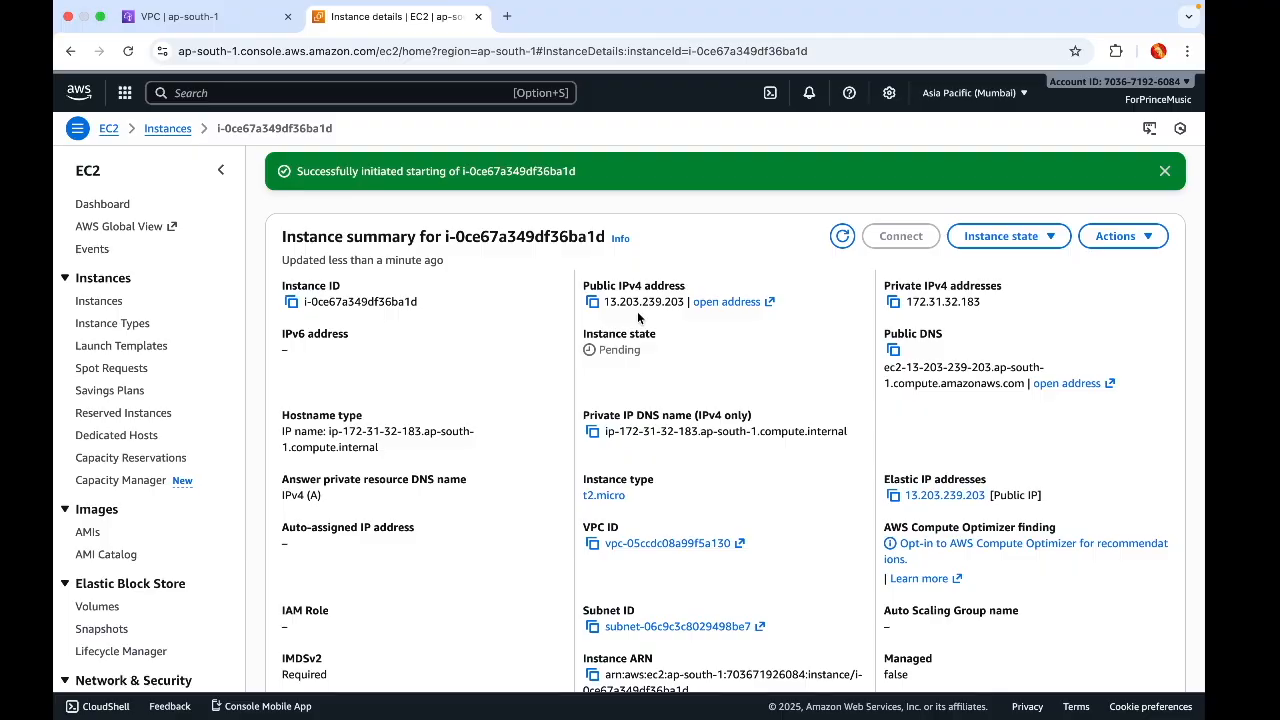
# Refresh the instance details until startup finishes and check the public IPv4 address after the restart
pyautogui.press('super+r')
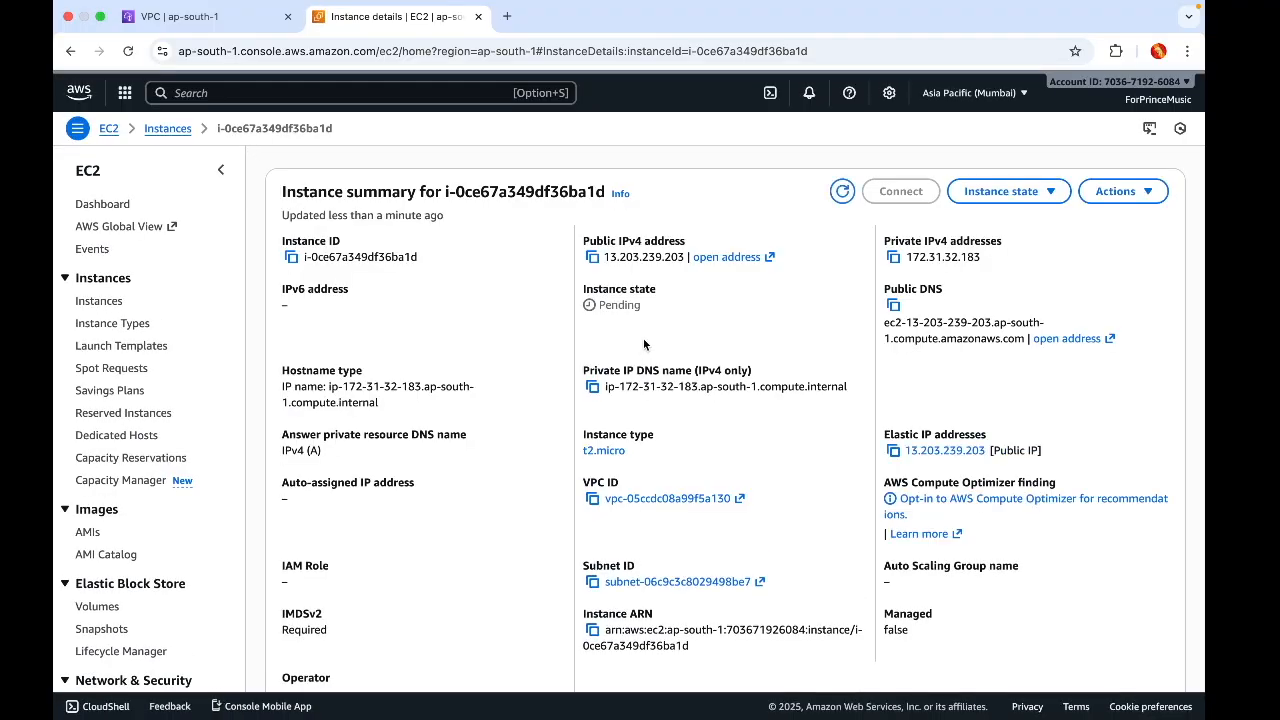
pyautogui.press('super+r')
pyautogui.moveTo(576, 255); pyautogui.dragTo(776, 269)
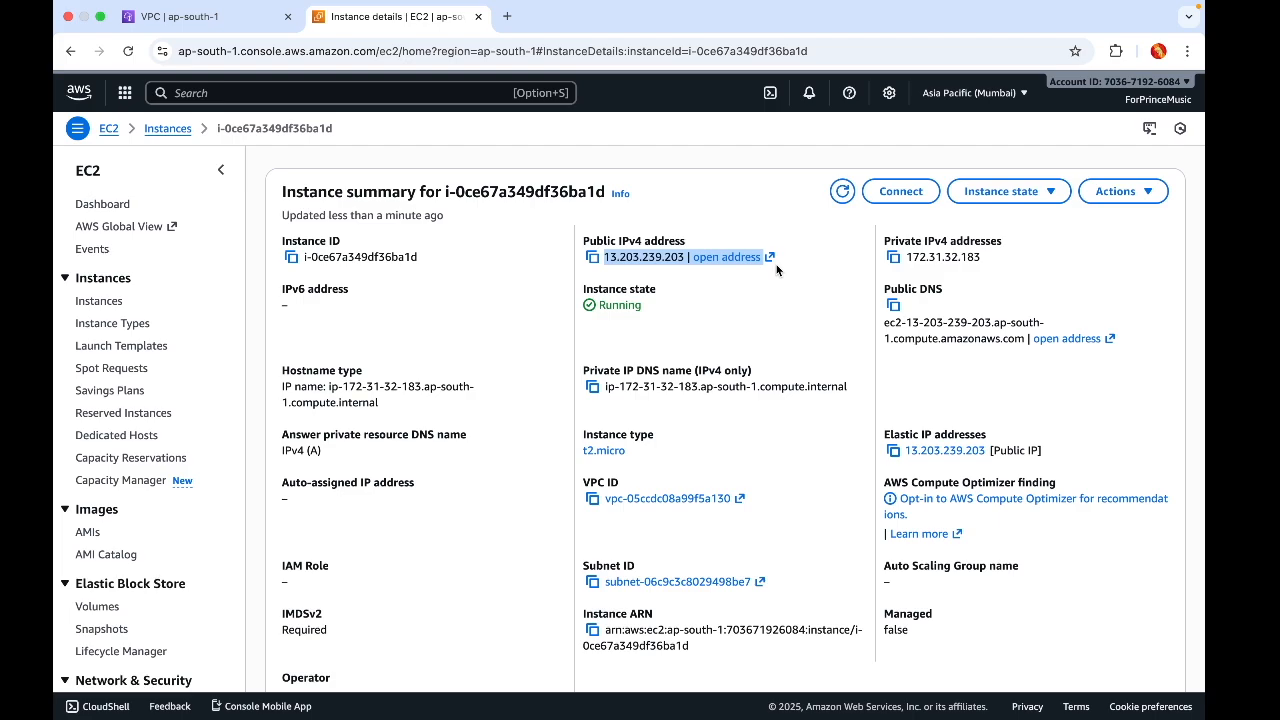
pyautogui.moveTo(716, 716)
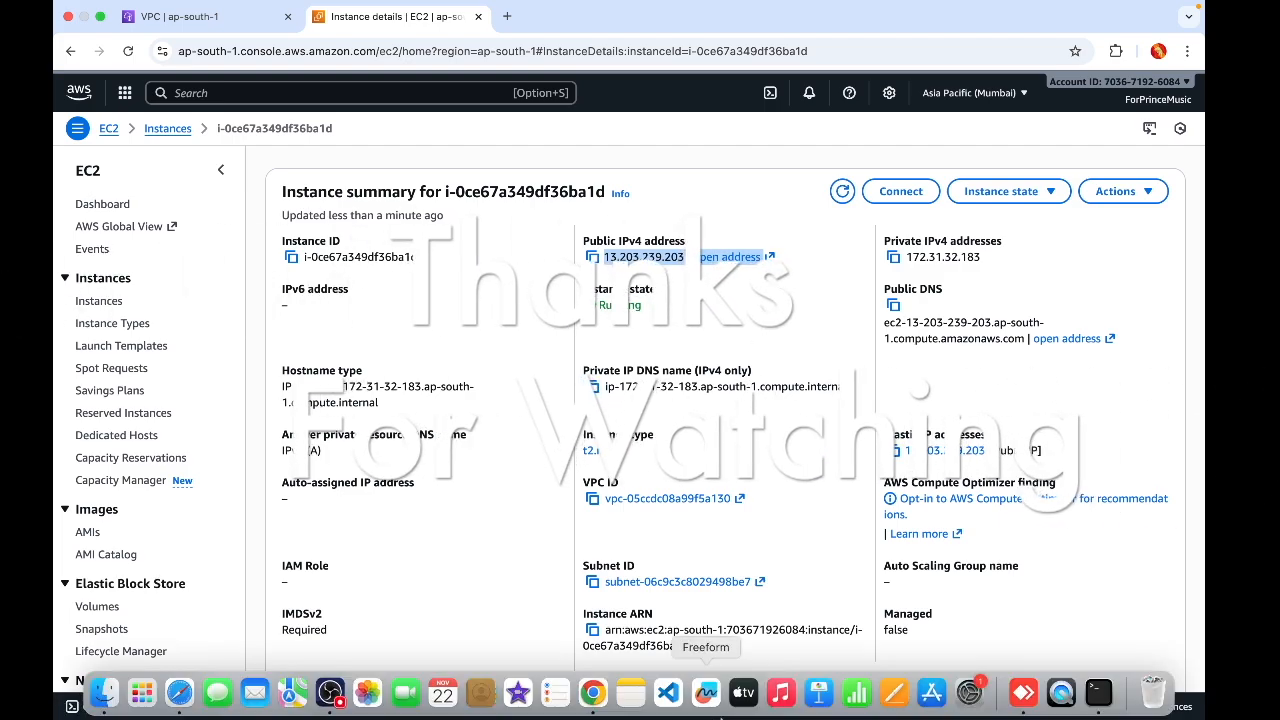
pyautogui.click(329, 693)
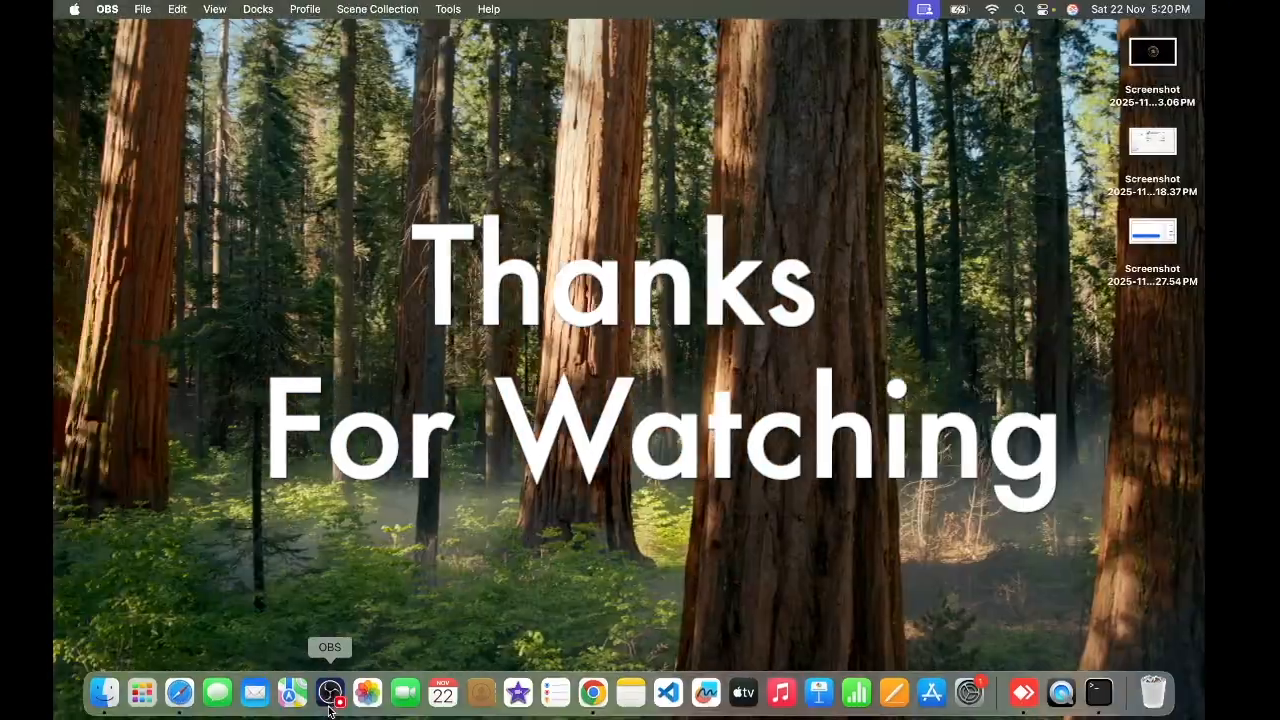